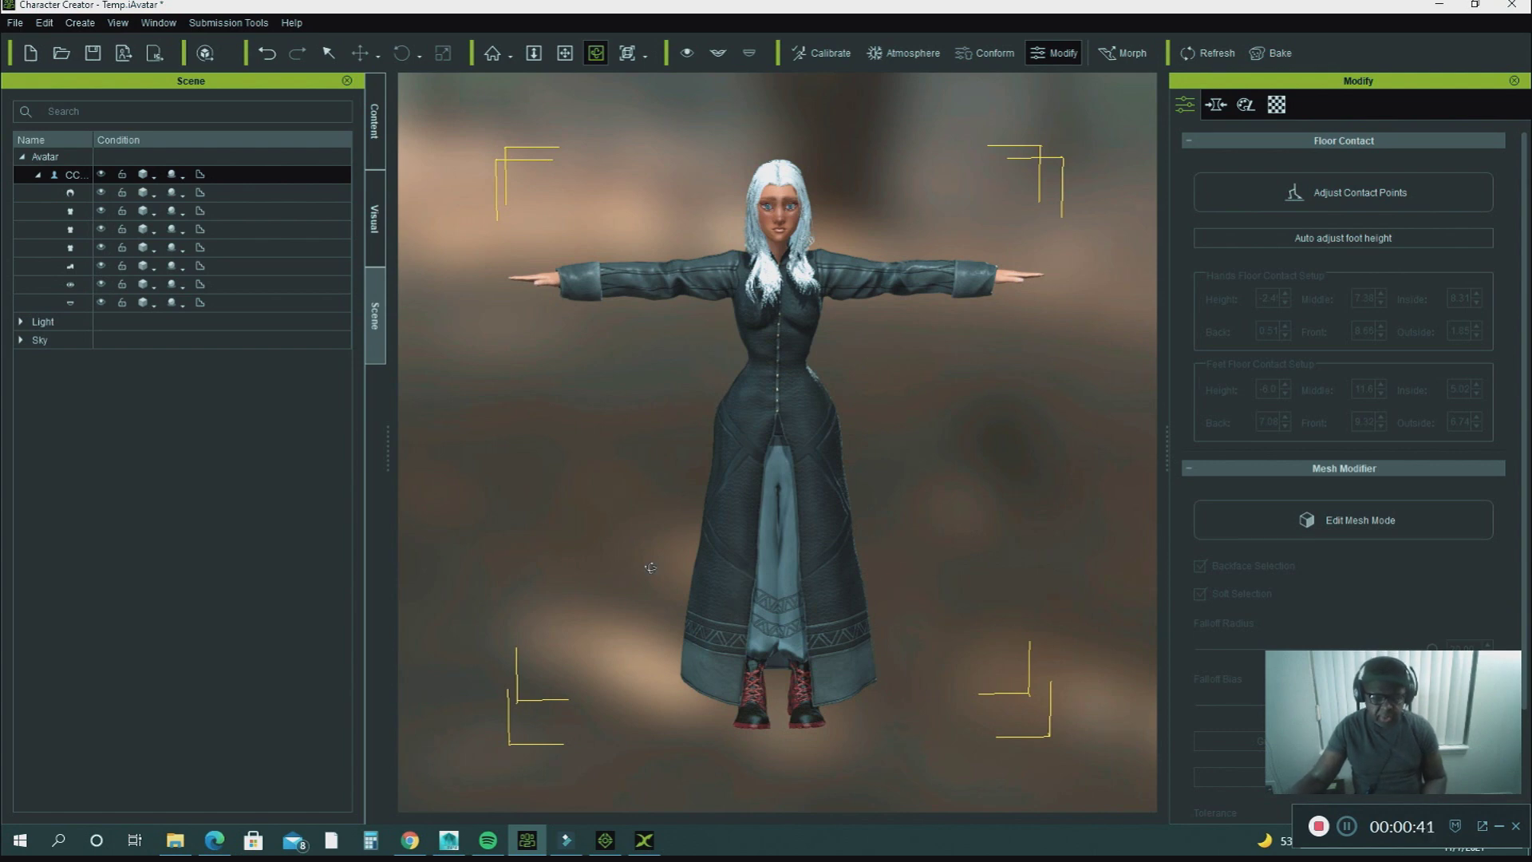
# - Open the Reallusion Content Store's Character Creator outfit listings in the browser
pyautogui.click(214, 841)
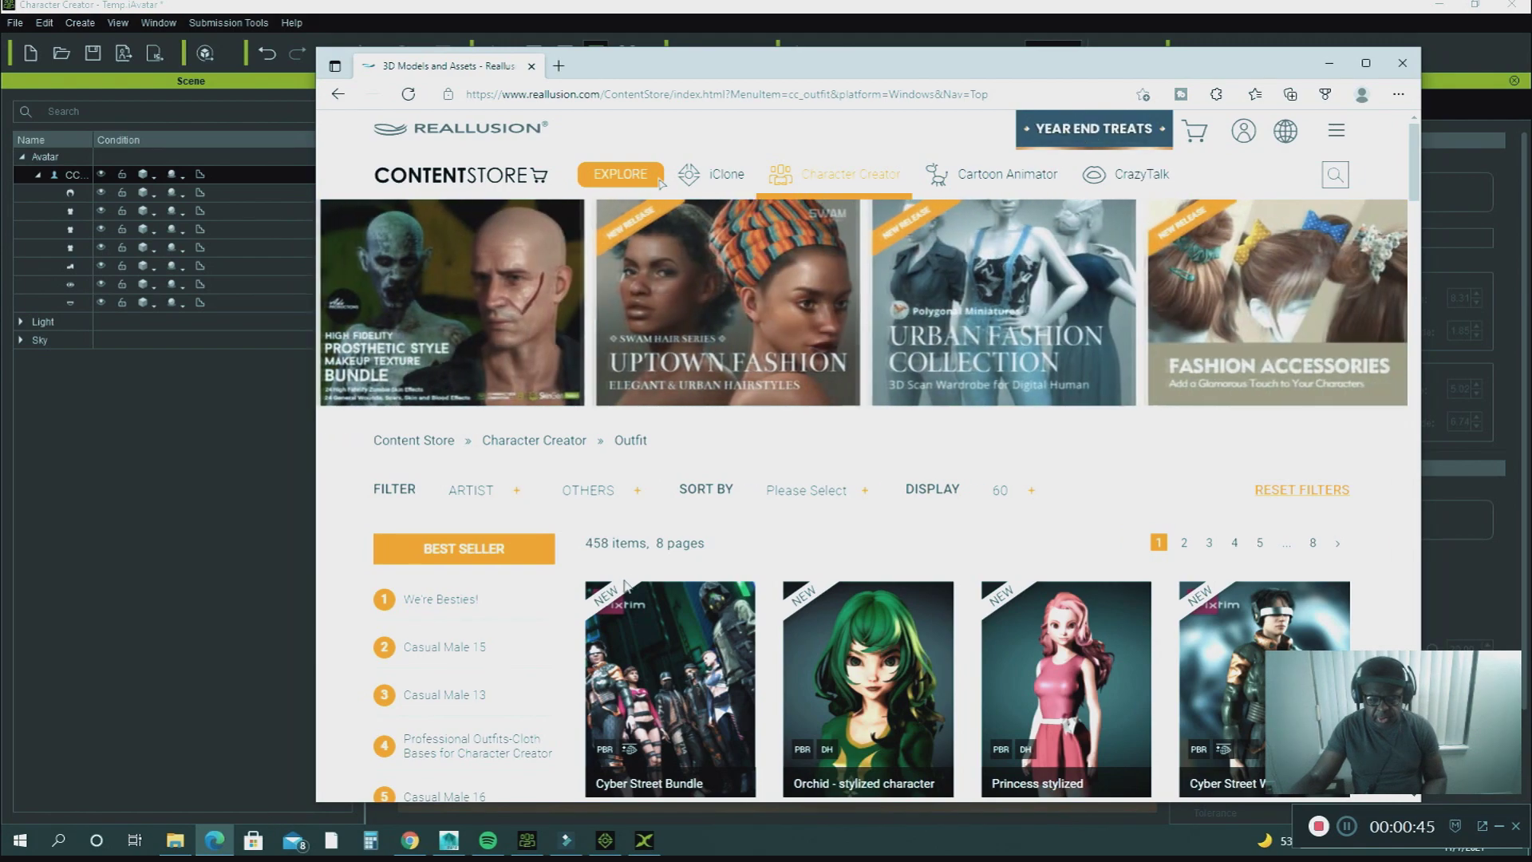
pyautogui.scroll(-10, 631, 582)
pyautogui.scroll(-8, 657, 598)
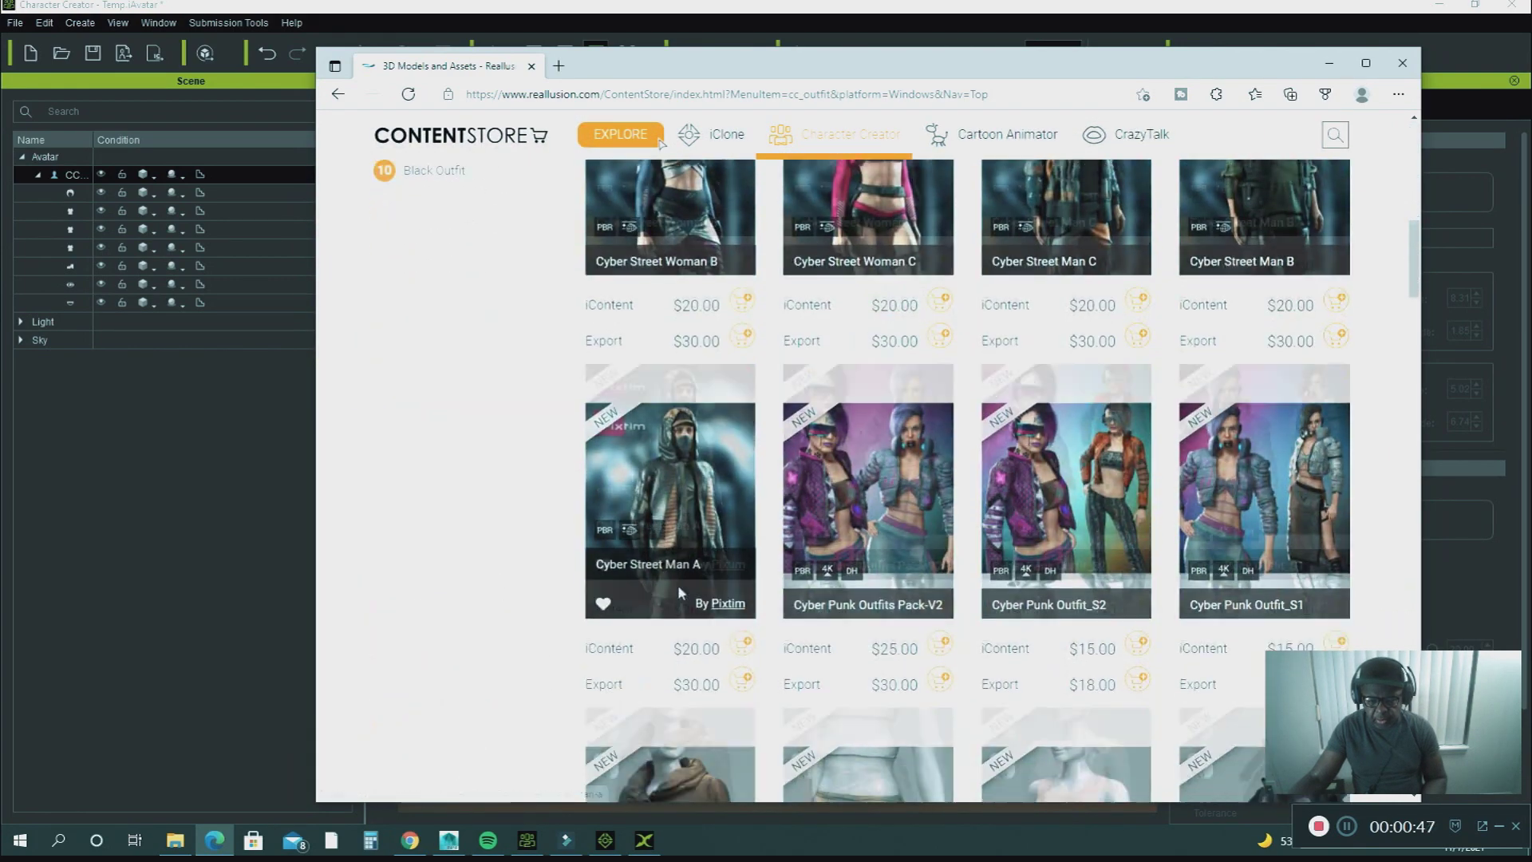
pyautogui.scroll(-5, 657, 598)
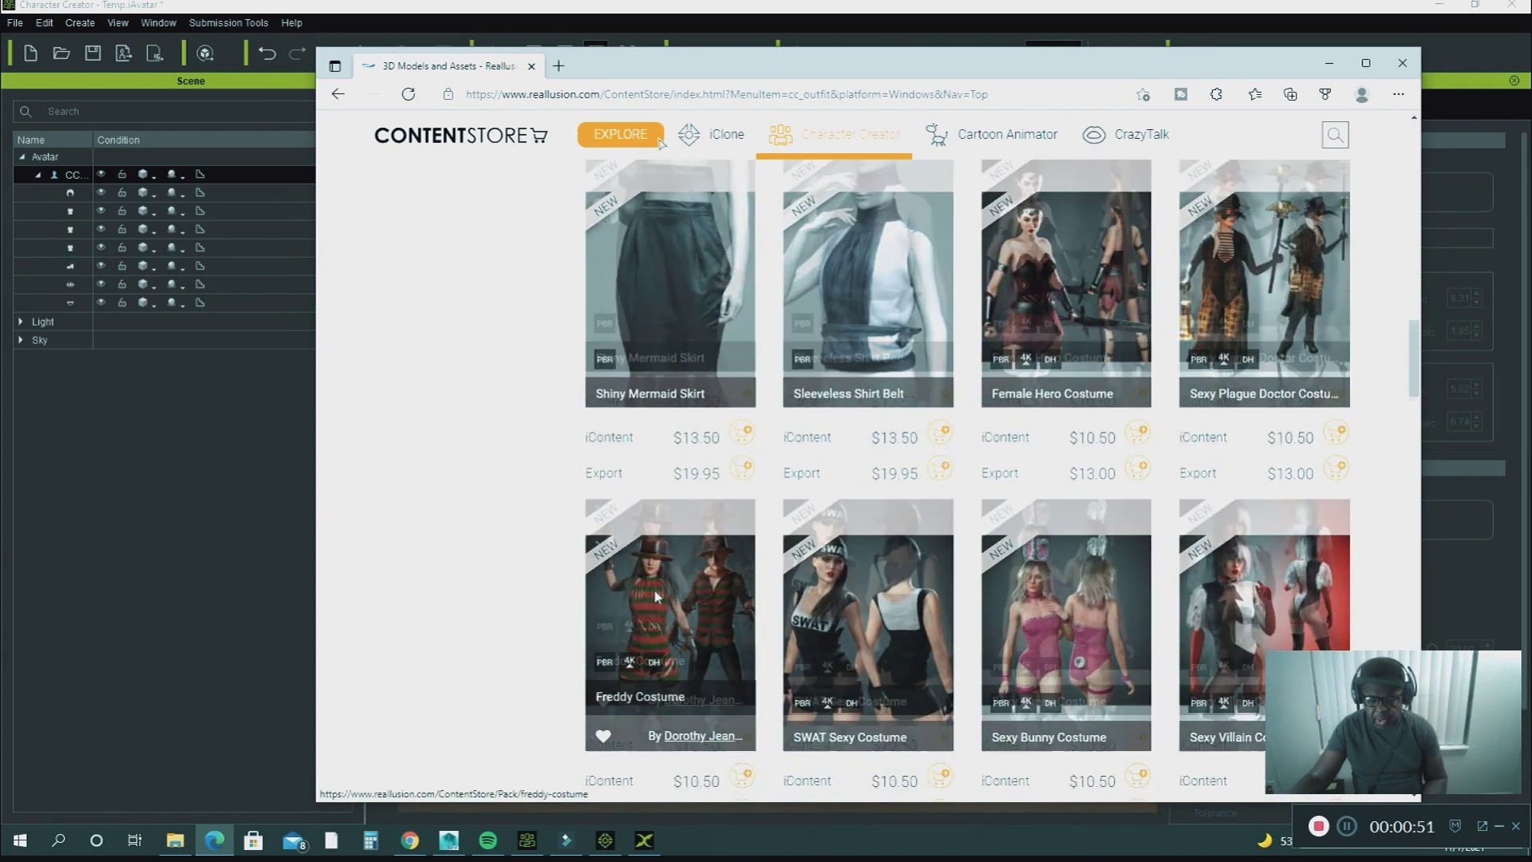
pyautogui.scroll(-5, 657, 598)
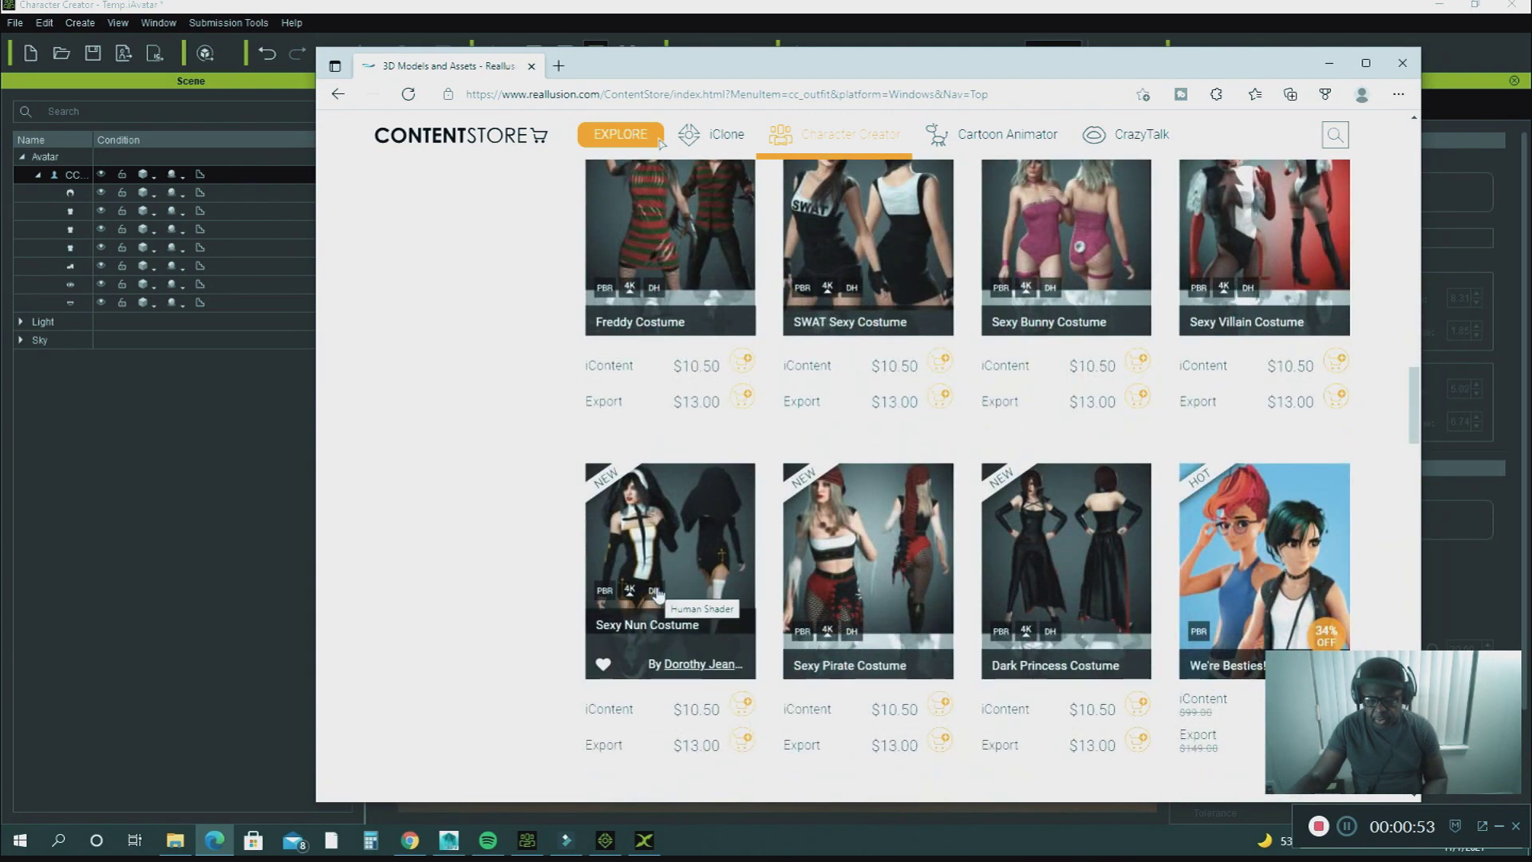
pyautogui.scroll(10, 657, 591)
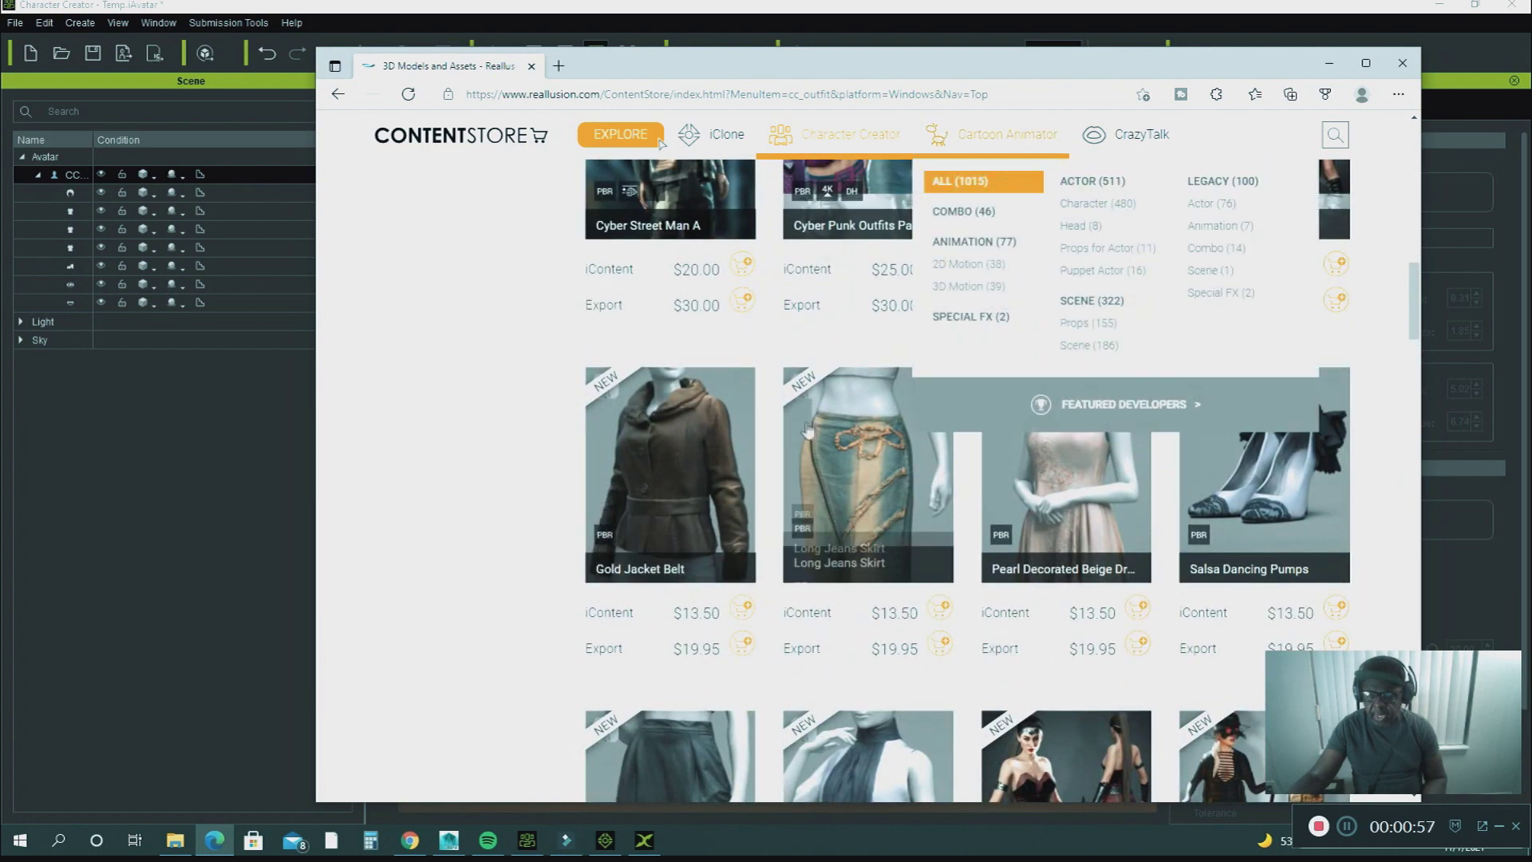
pyautogui.scroll(5, 754, 415)
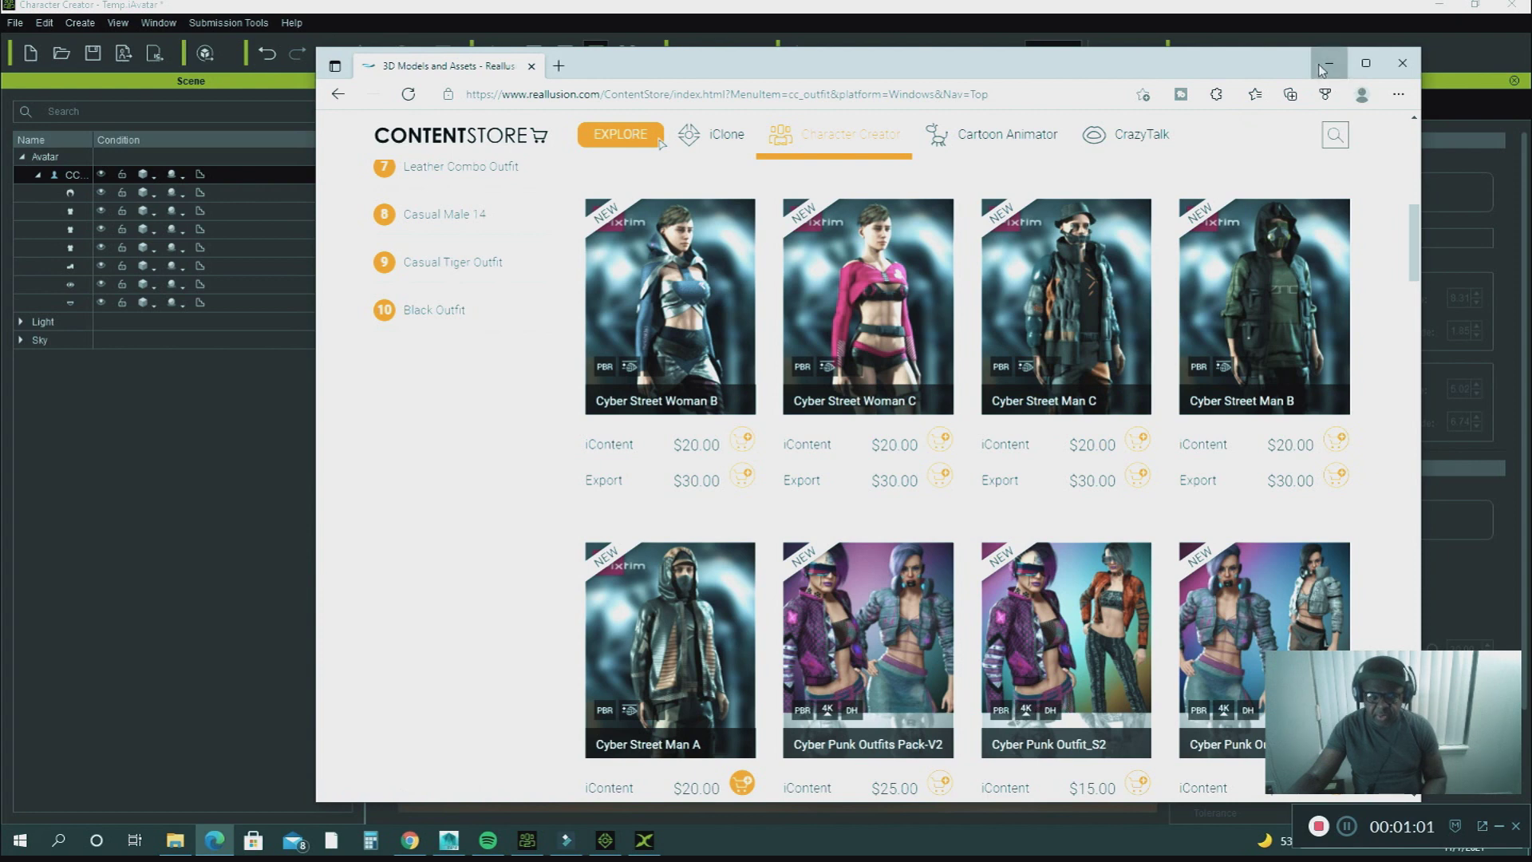
pyautogui.click(1322, 67)
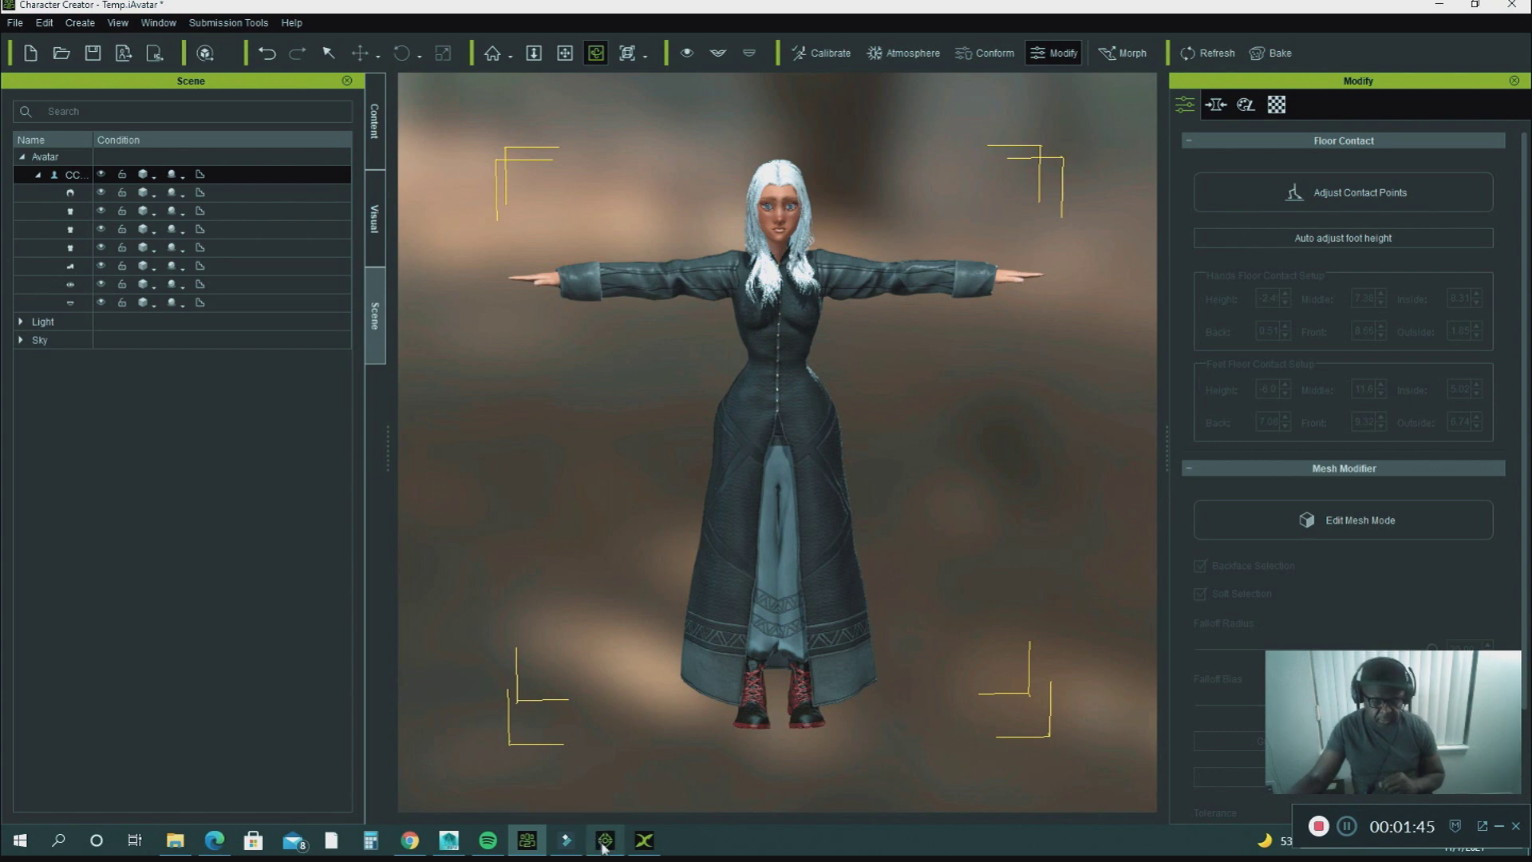
pyautogui.moveTo(605, 848)
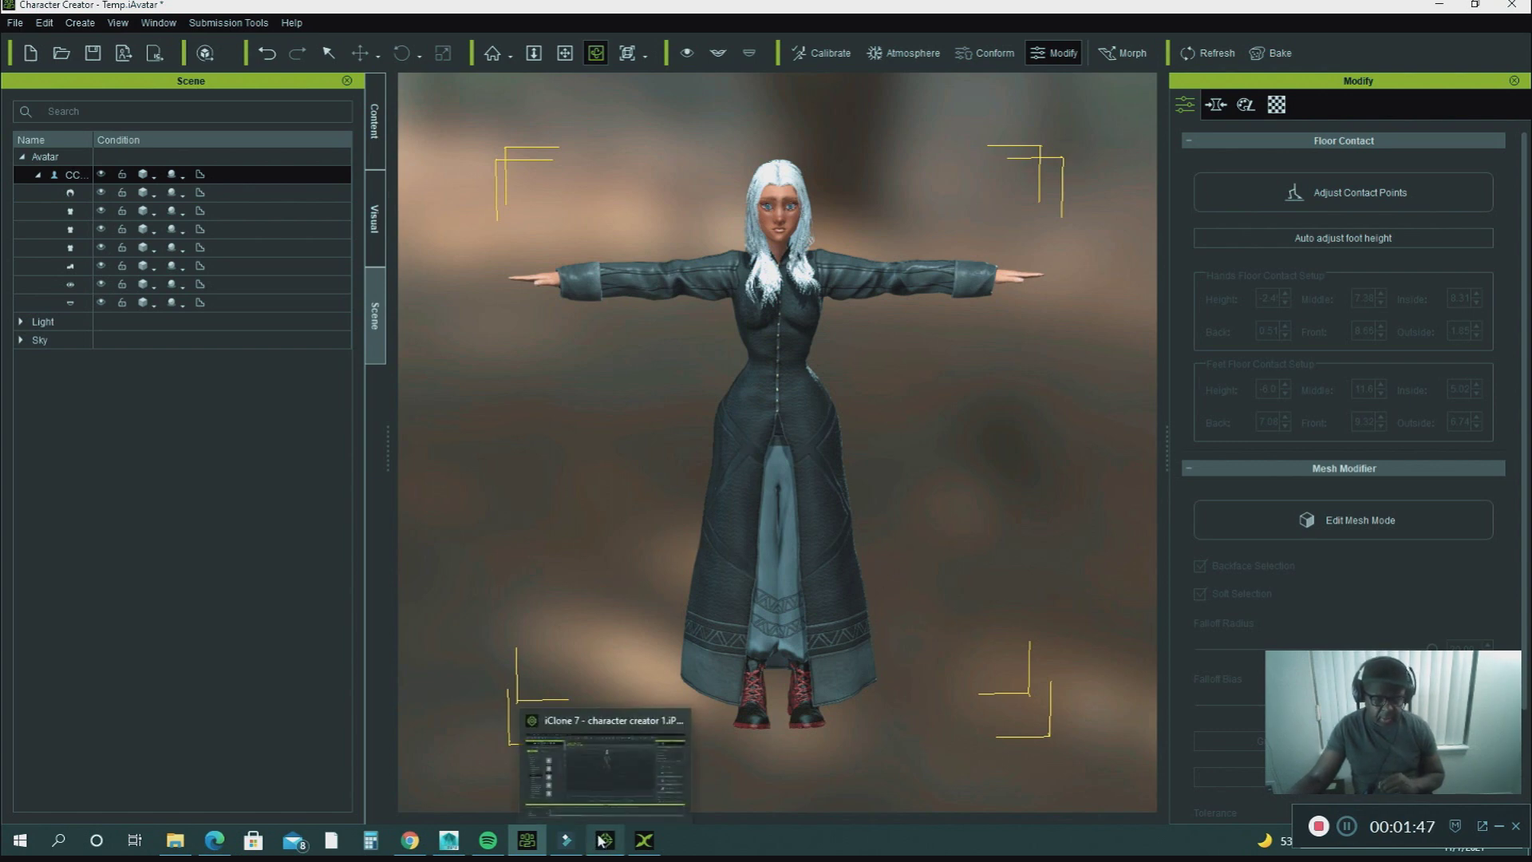
pyautogui.click(602, 841)
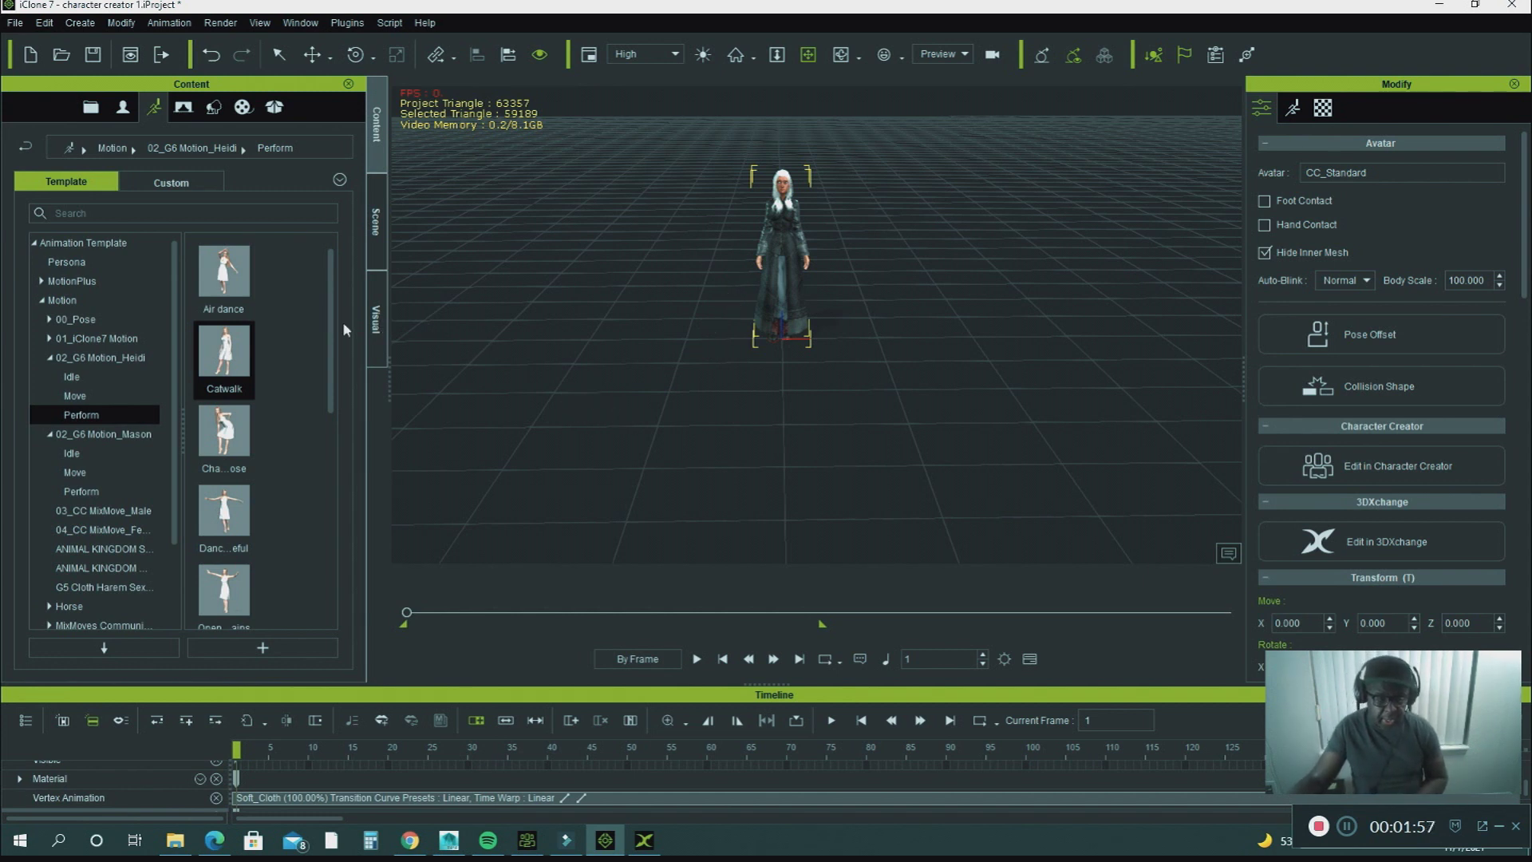
# - Play the Catwalk motion from the start, pause at frame 908, then rewind to frame 1
pyautogui.click(233, 367)
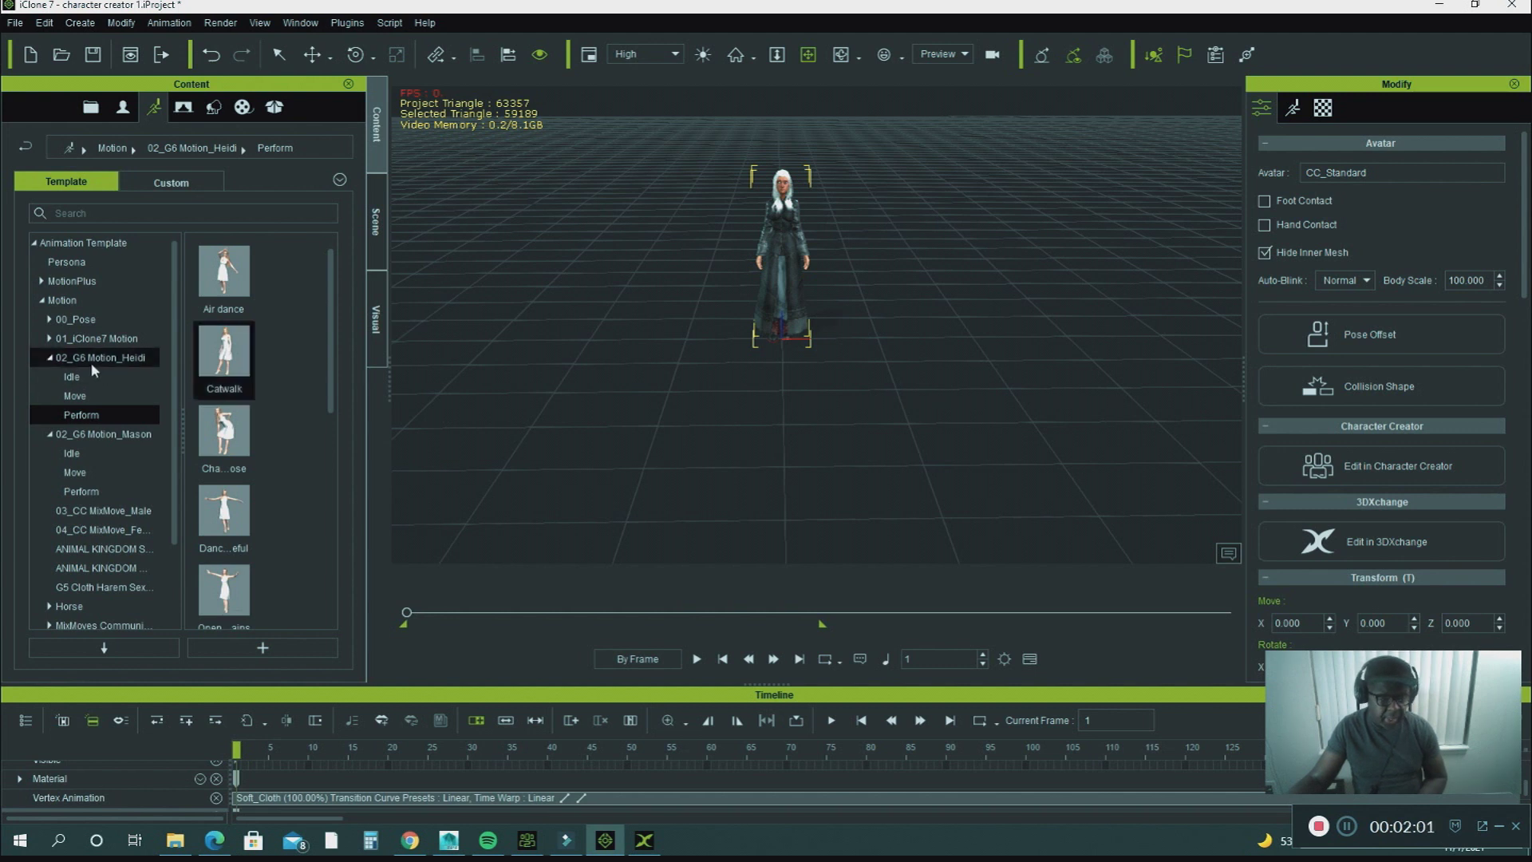
pyautogui.click(724, 660)
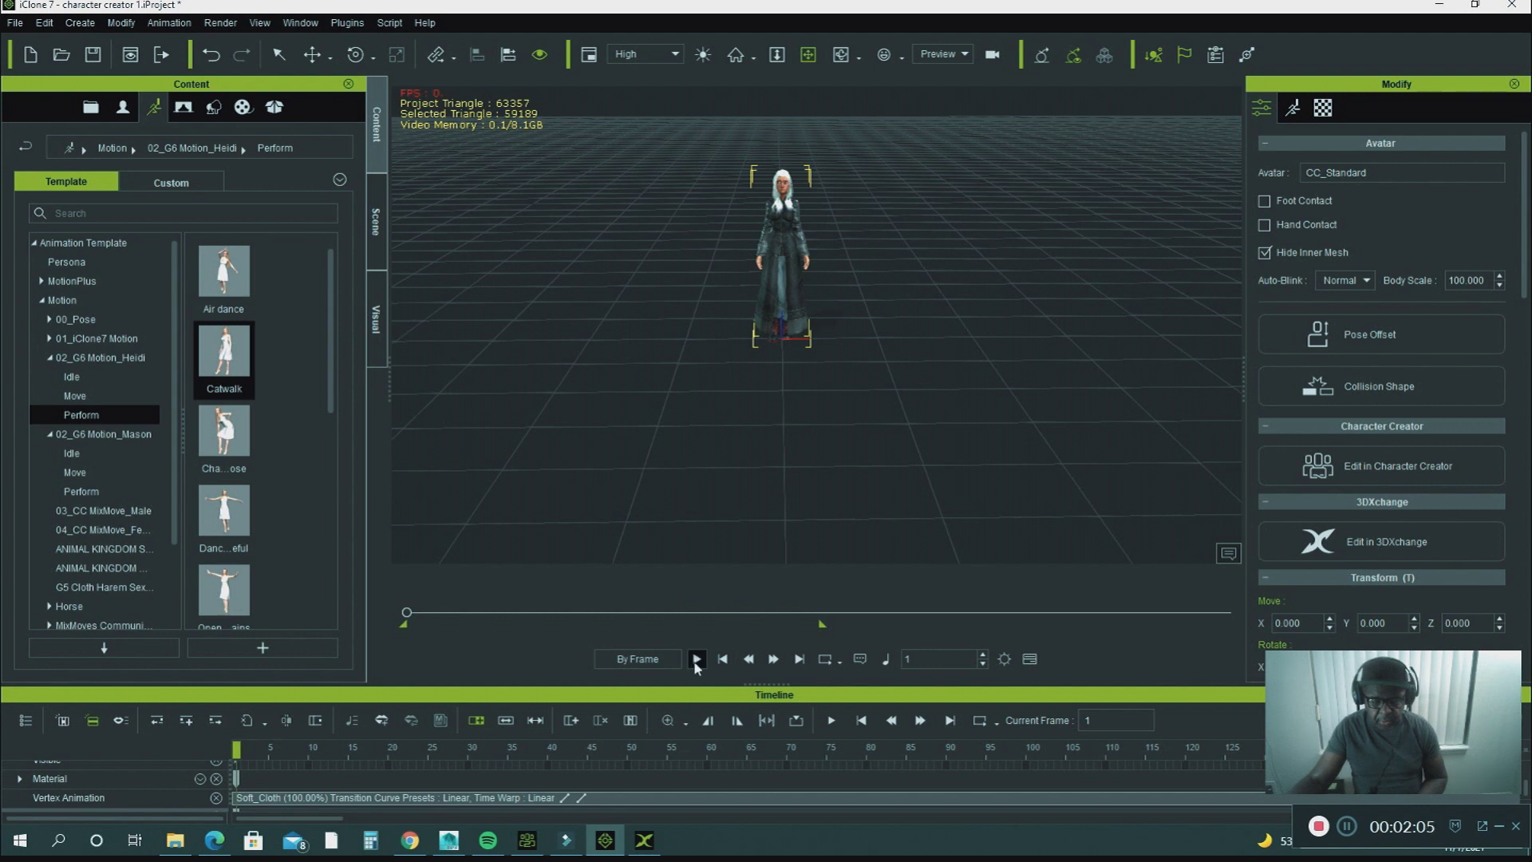
pyautogui.click(696, 663)
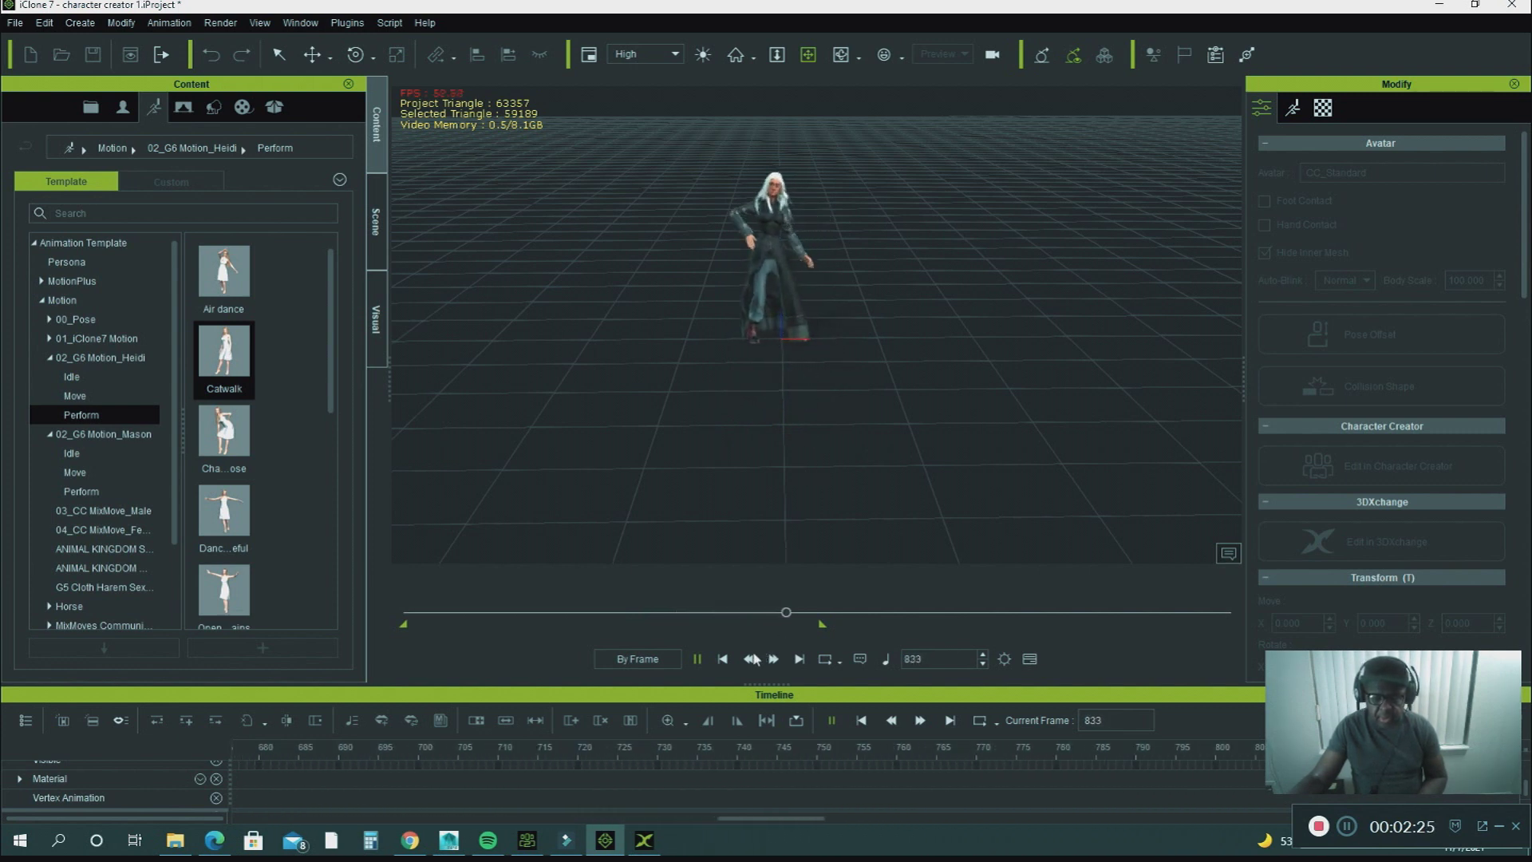
pyautogui.click(698, 659)
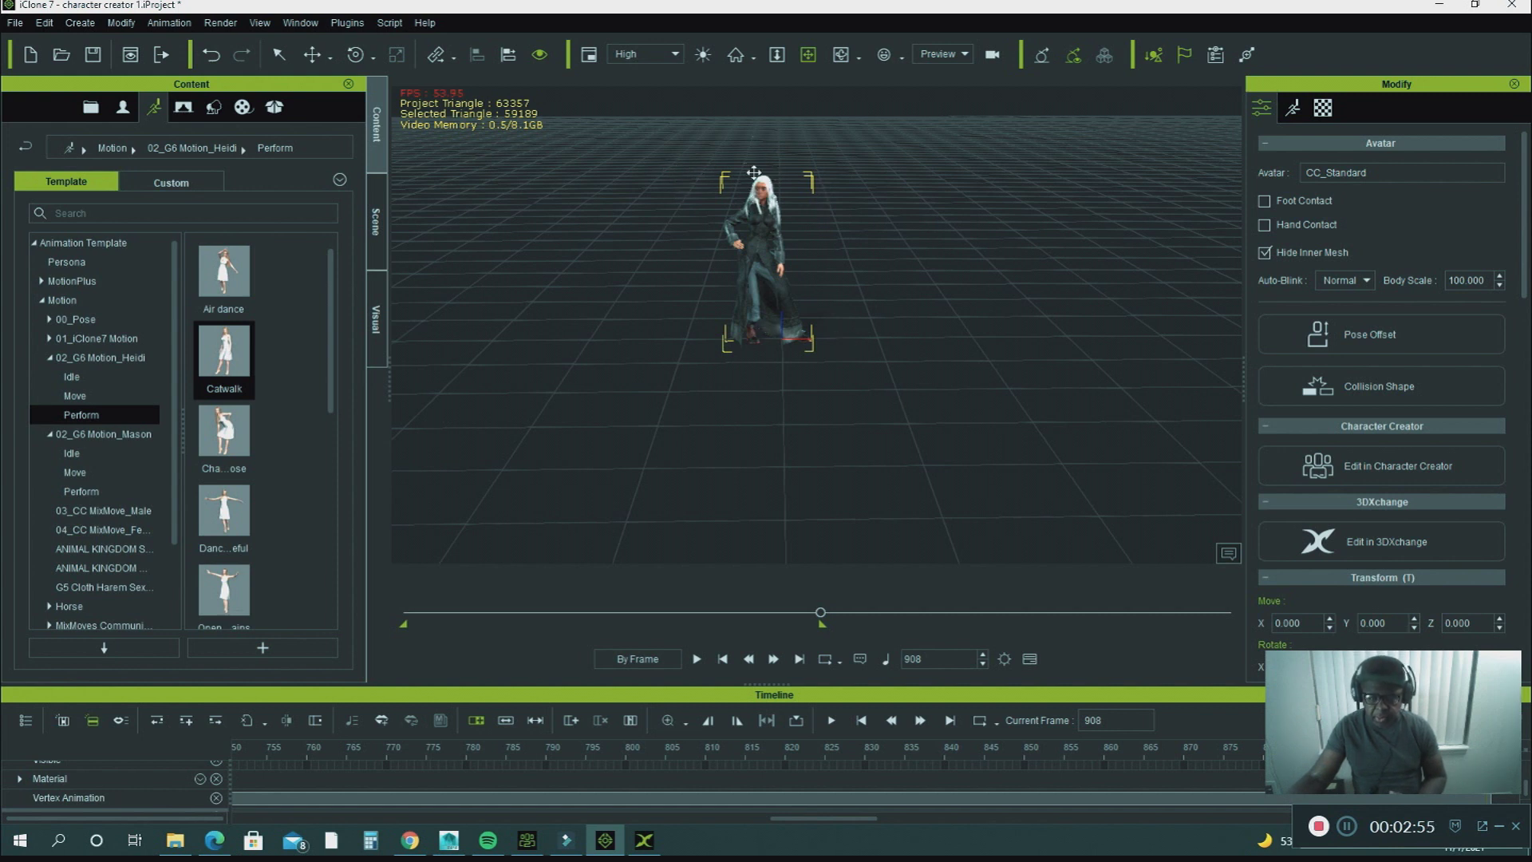
pyautogui.click(723, 659)
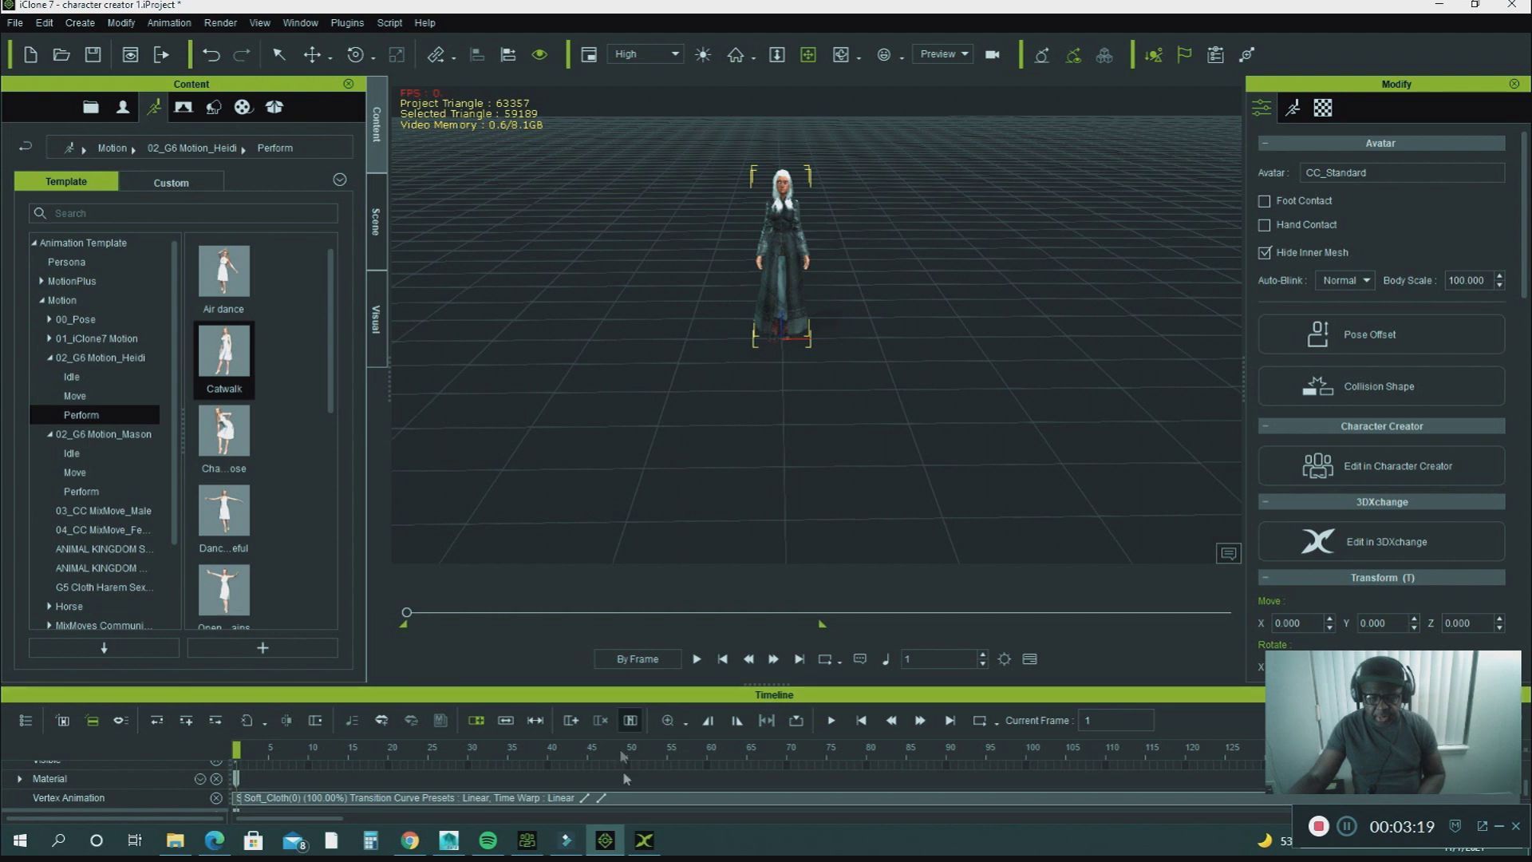
# - Bring up iClone 3DXchange 7 with its empty scene, then put it away to return to iClone
pyautogui.click(646, 844)
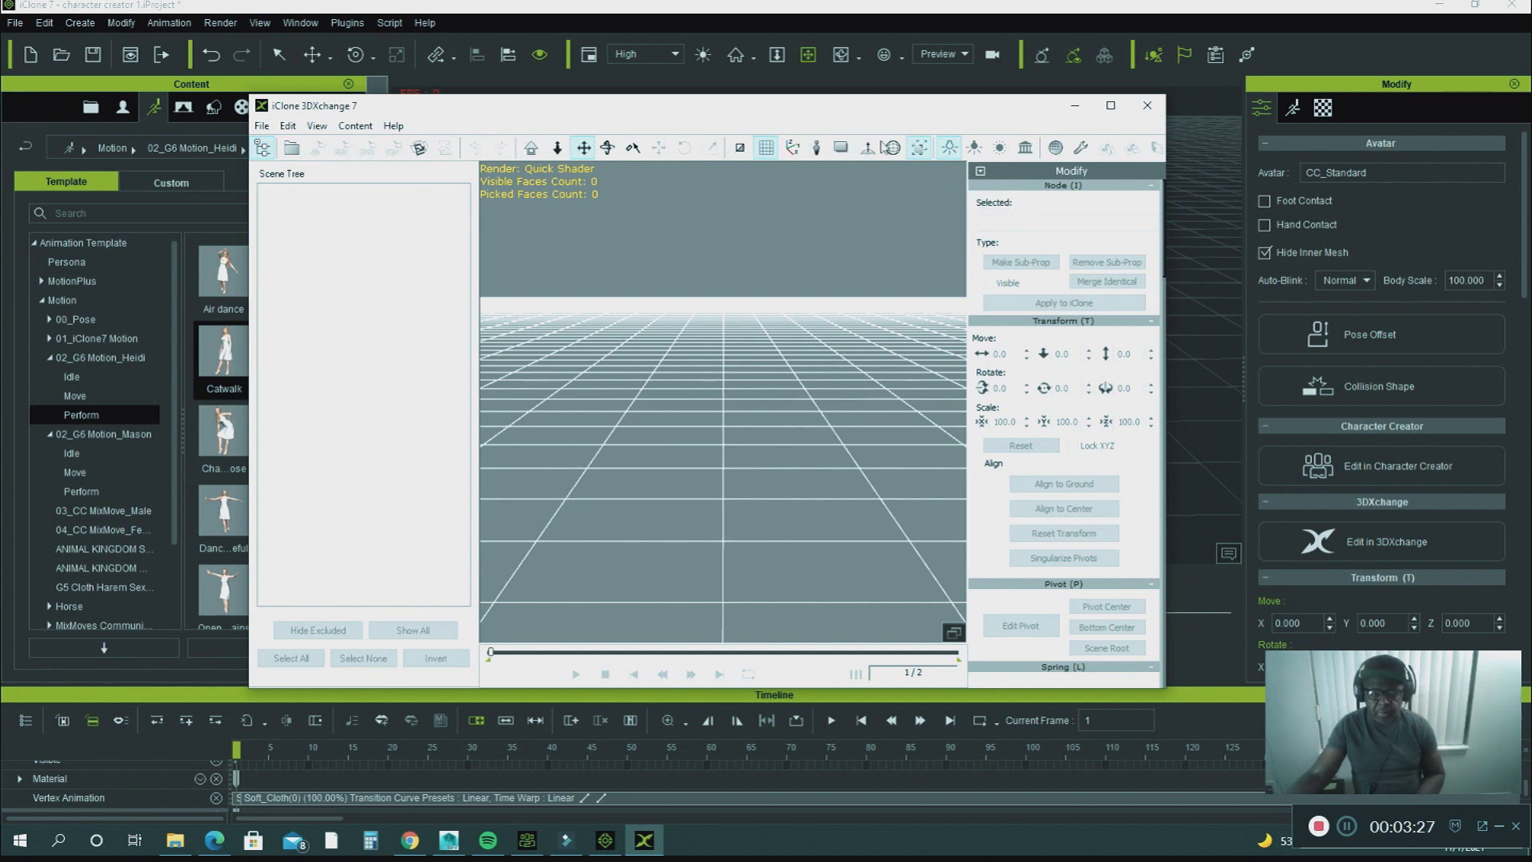
pyautogui.click(1073, 107)
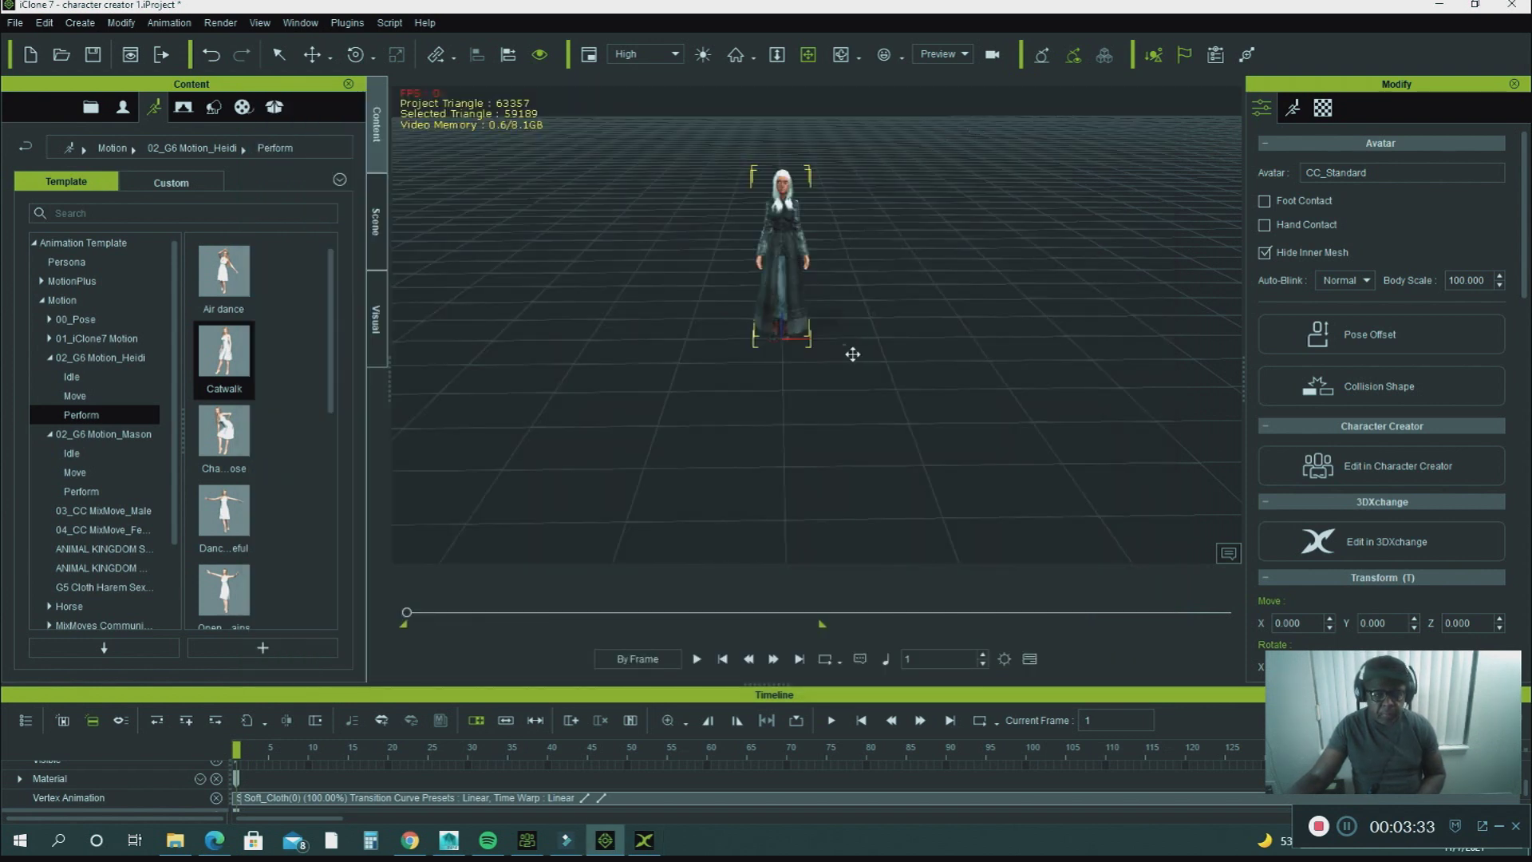
# - Open the Export FBX dialog, preset to Maya at 24 fps for frames 1 to 908
pyautogui.click(13, 24)
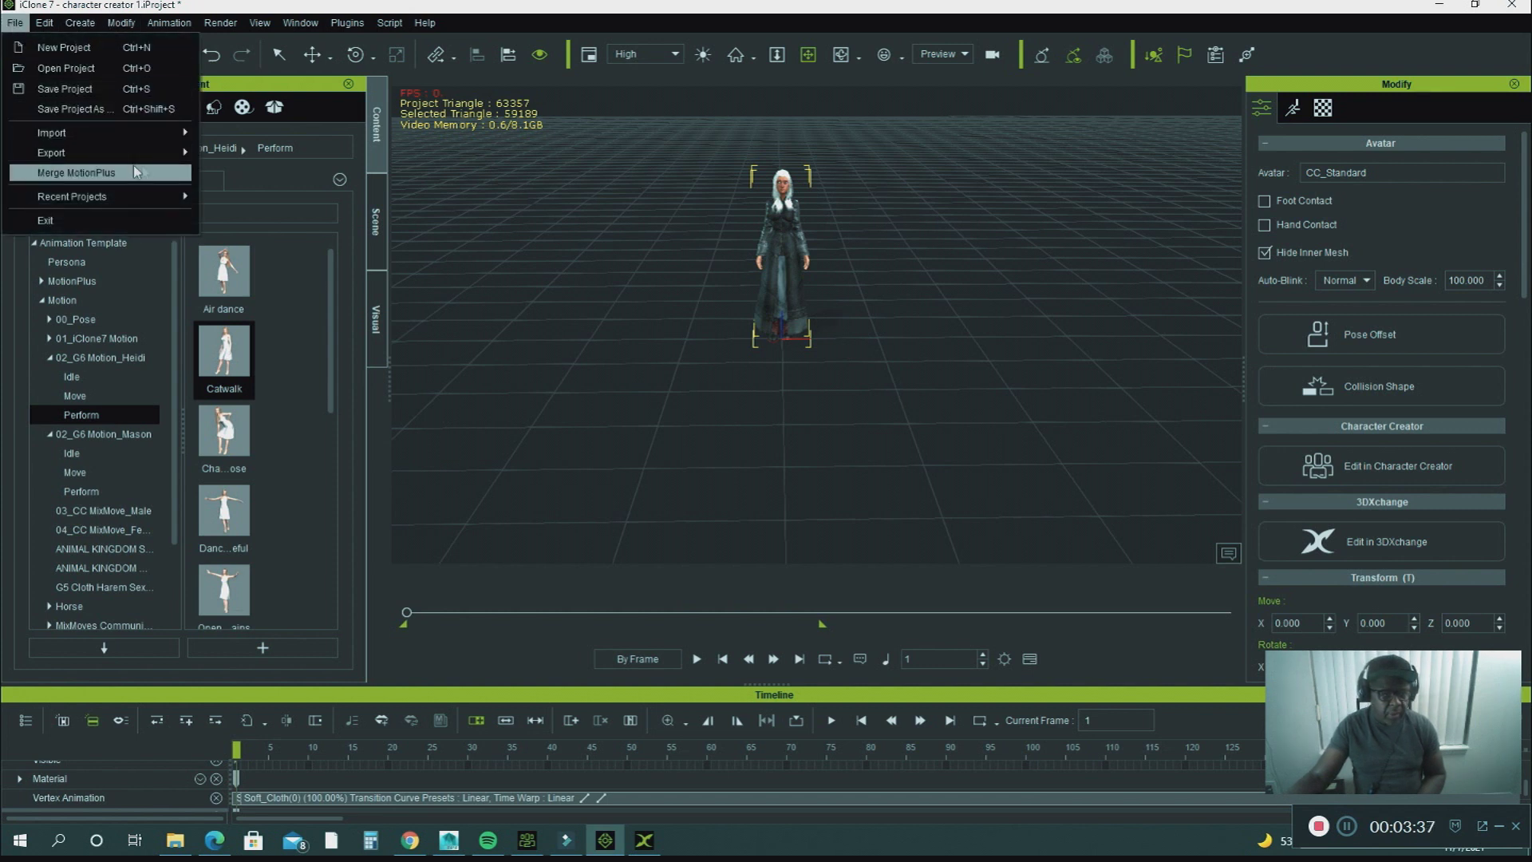
pyautogui.moveTo(155, 162)
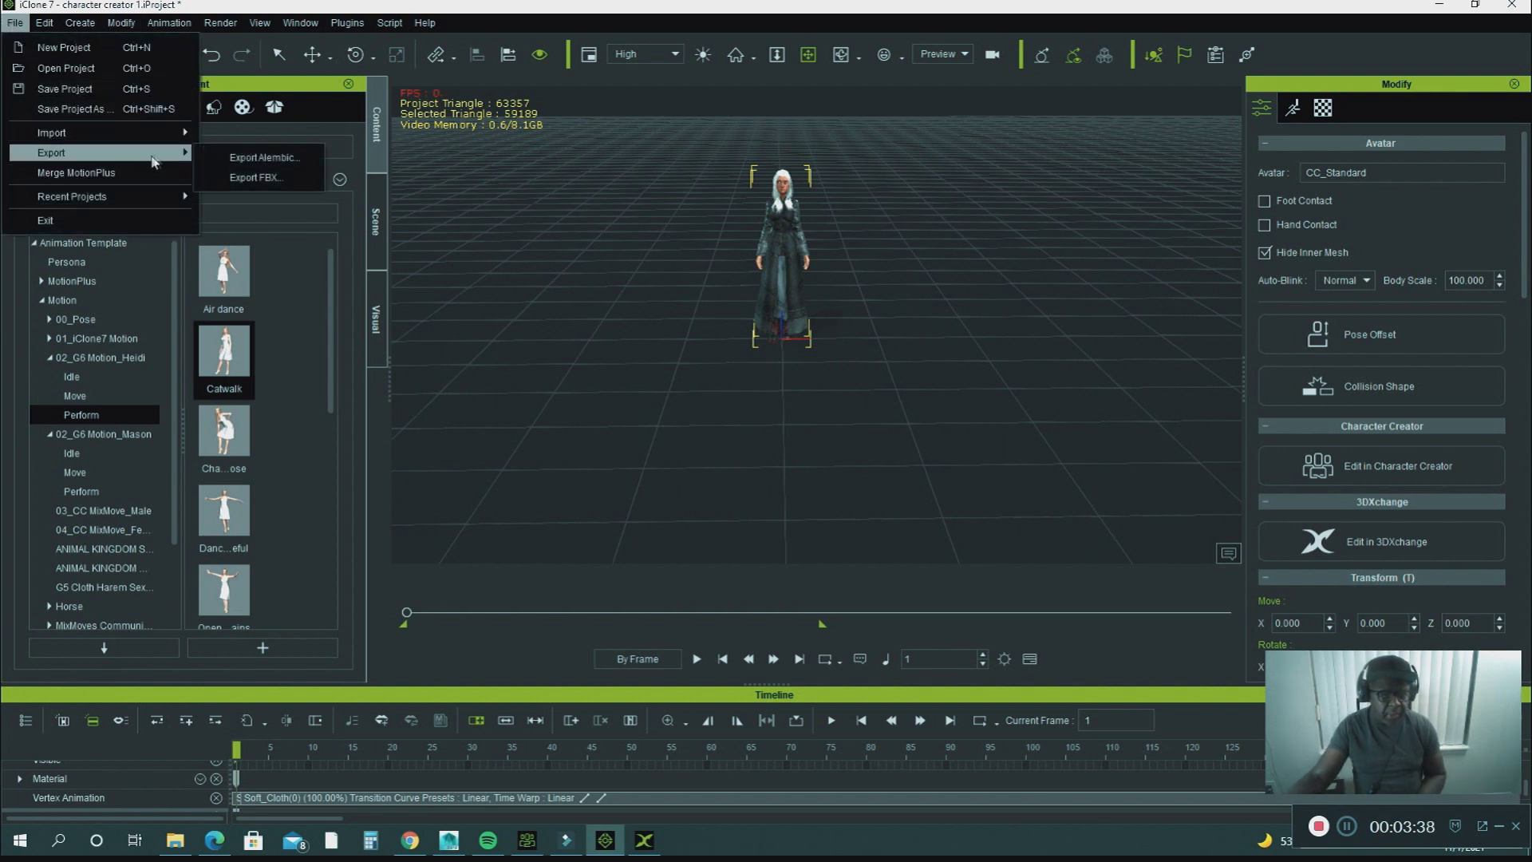
pyautogui.click(263, 179)
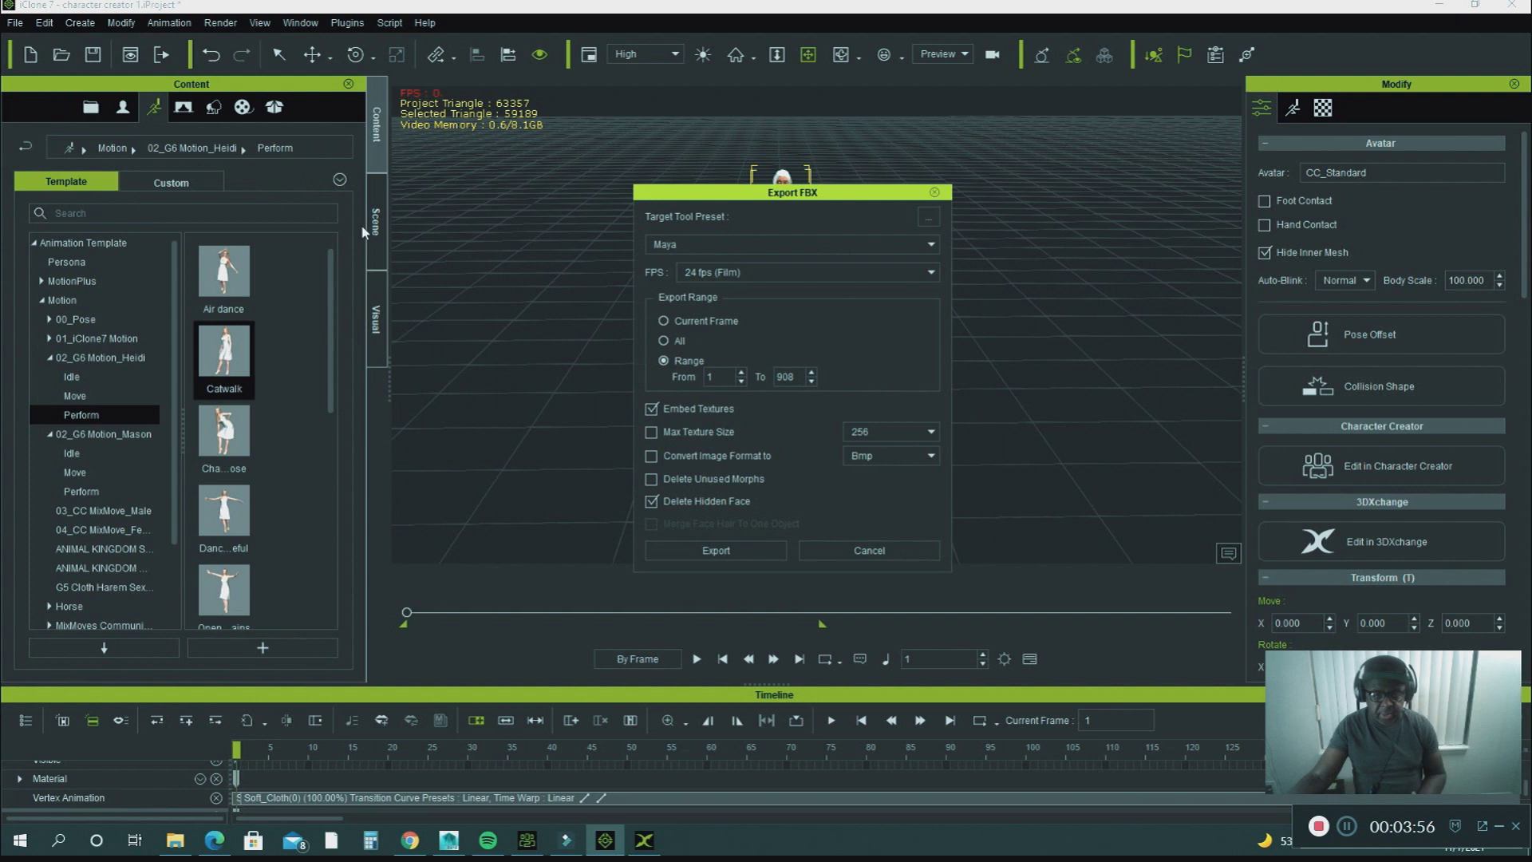
# - Keep Maya as the Target Tool Preset and cancel the Export FBX dialog
pyautogui.click(930, 246)
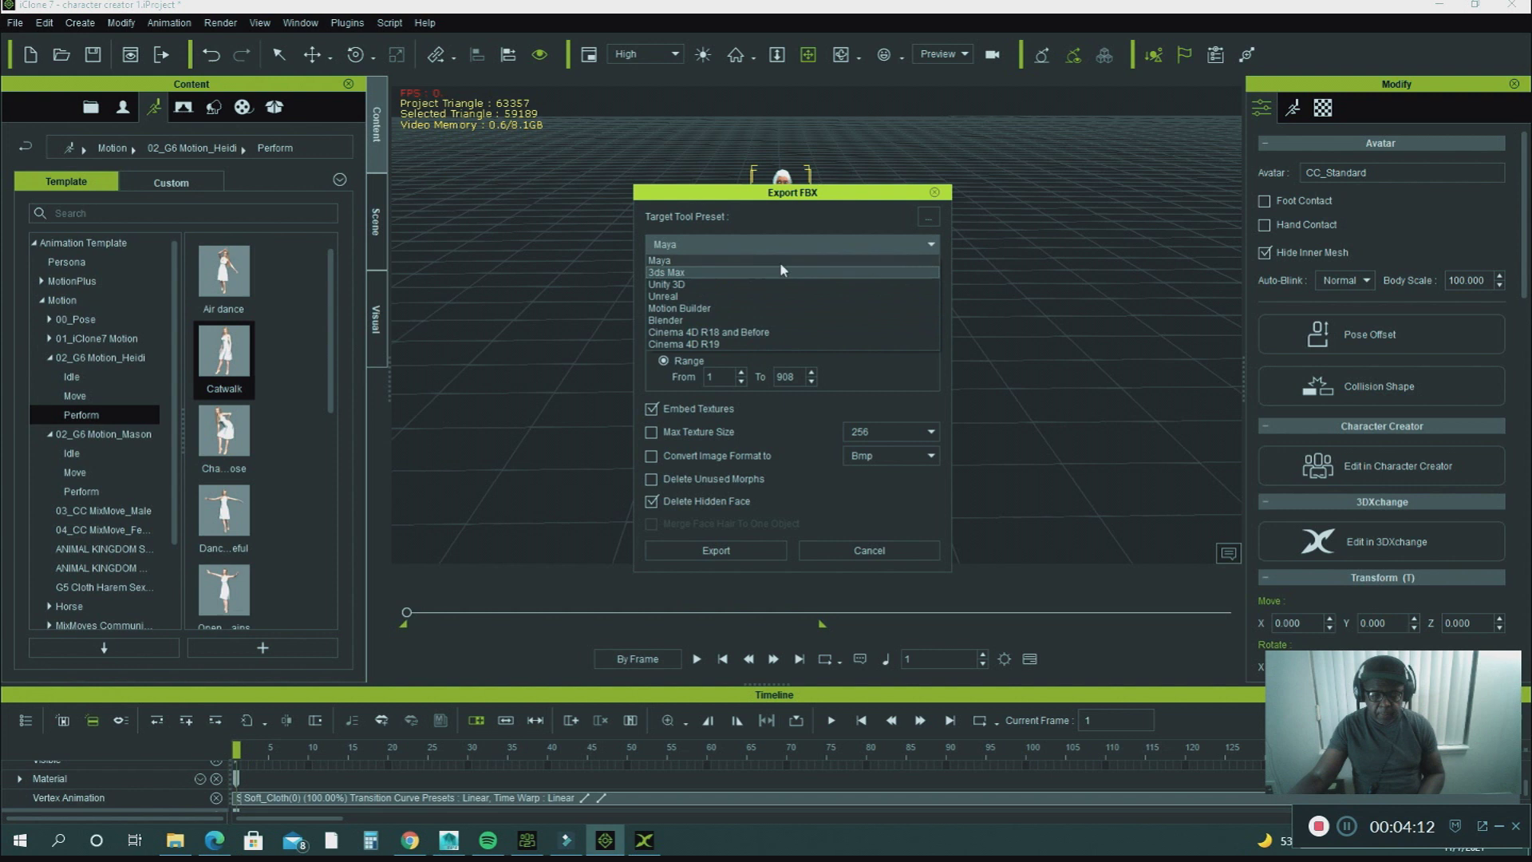
pyautogui.click(935, 194)
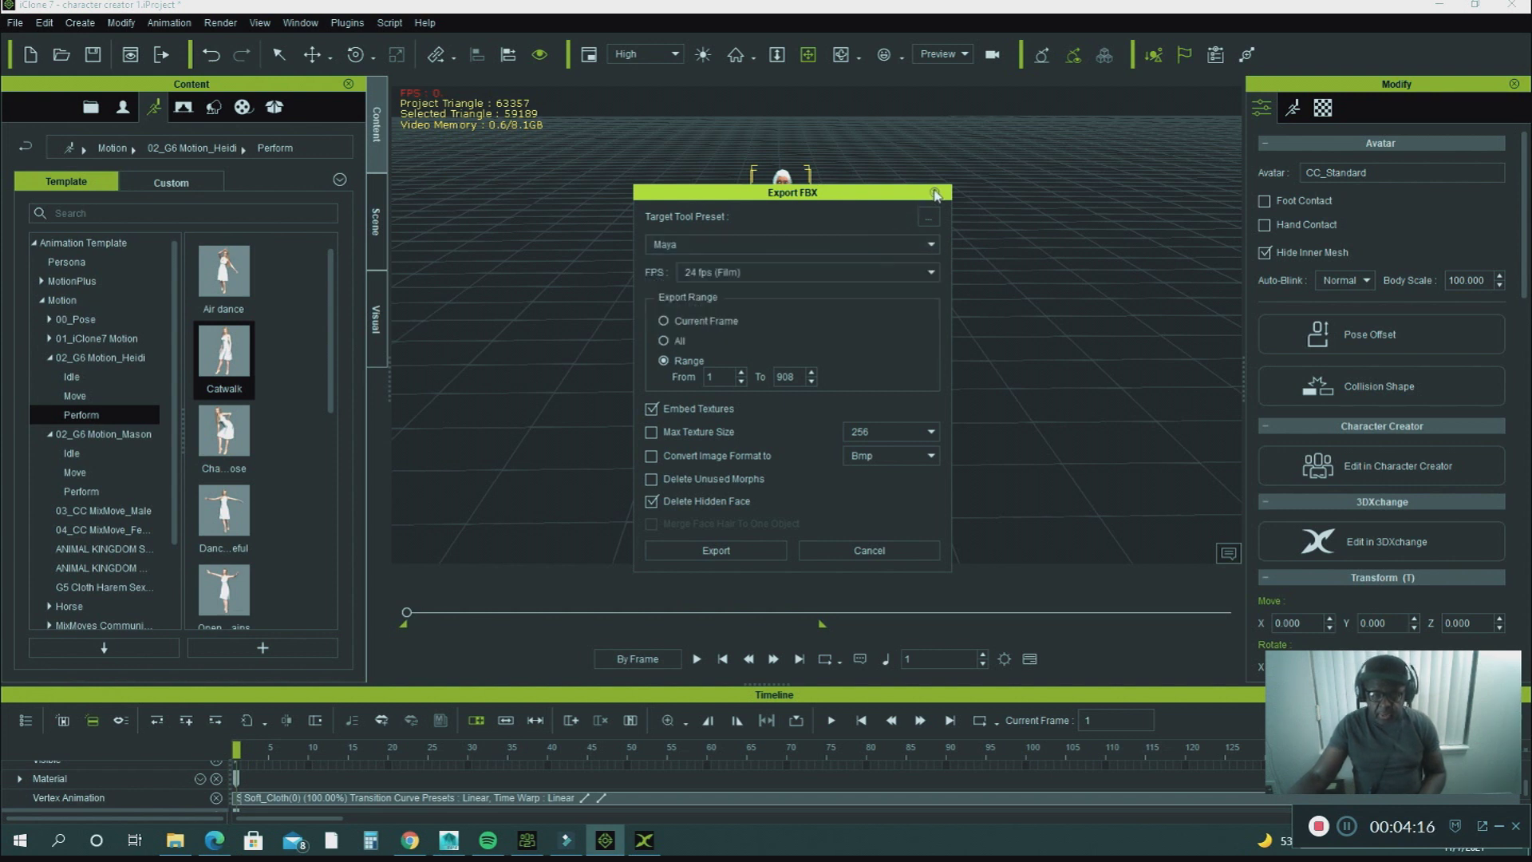
pyautogui.click(865, 551)
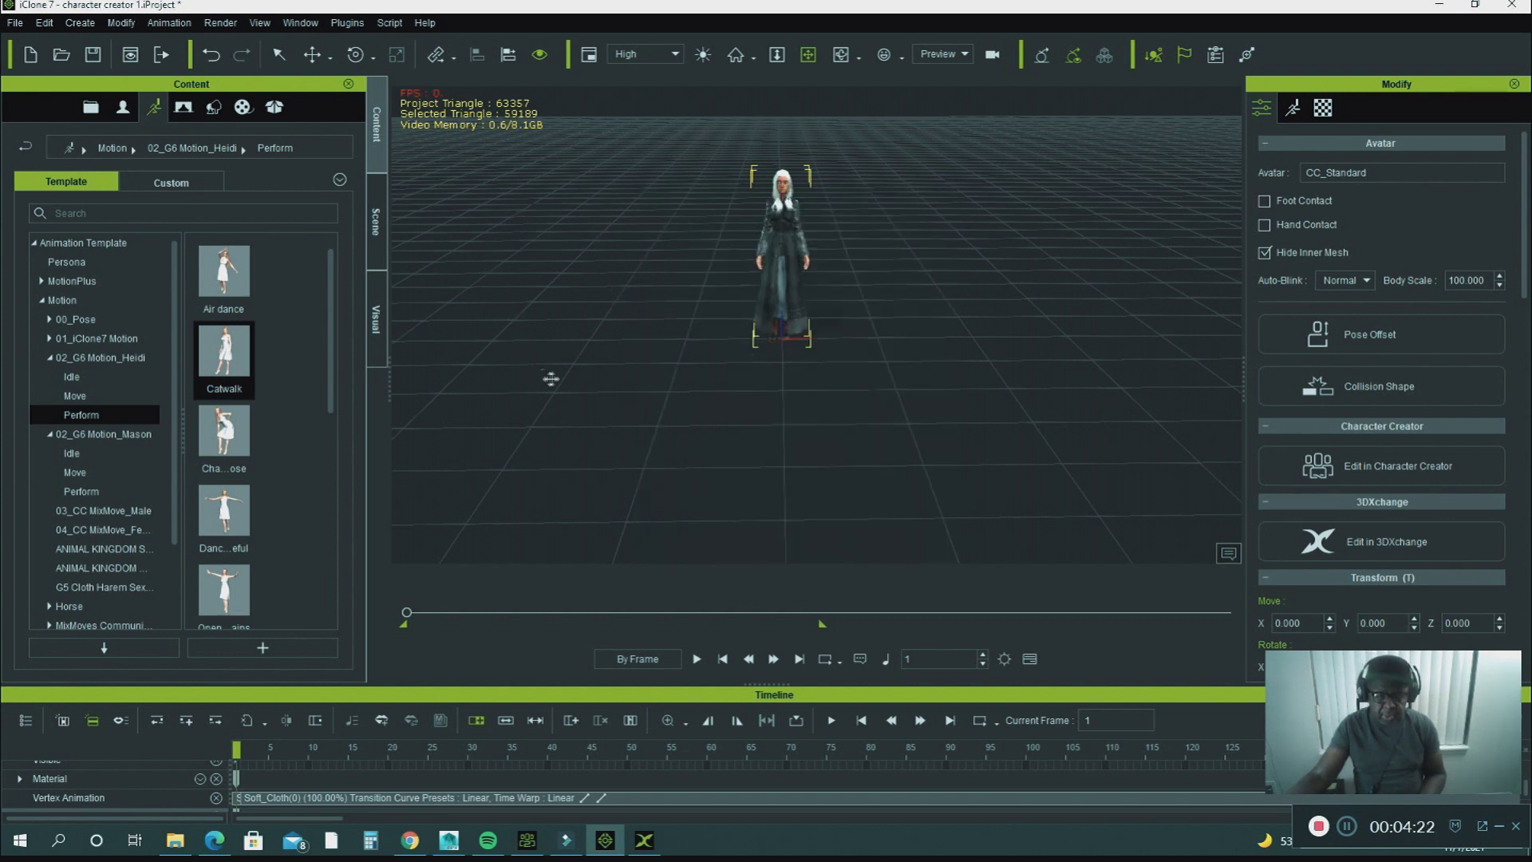
# - Switch to Maya's character 1.ma scene with the grouped character, closing the File menu unused
pyautogui.click(450, 842)
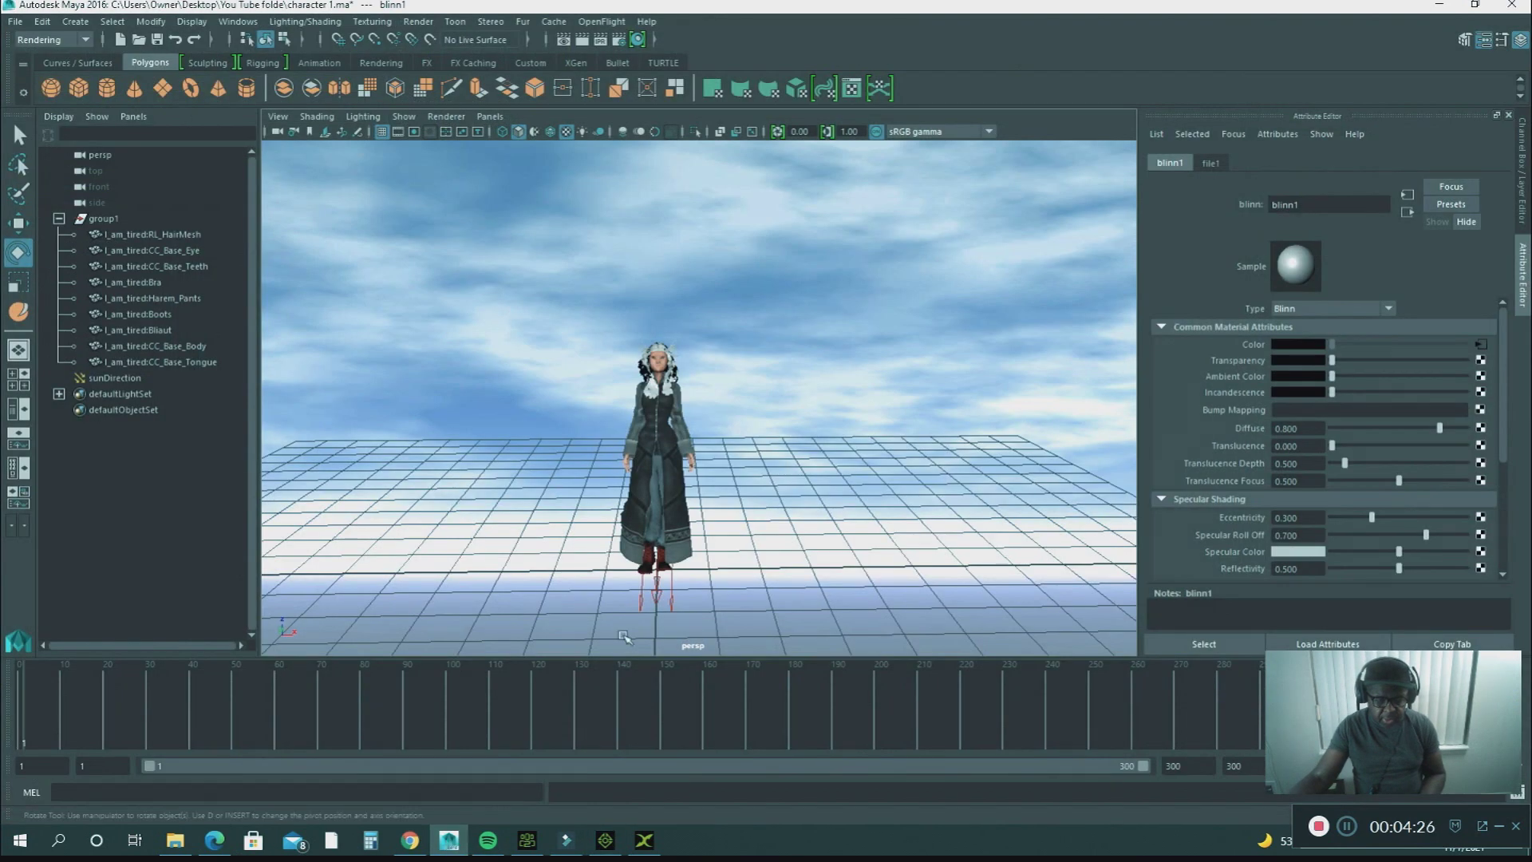
pyautogui.click(15, 22)
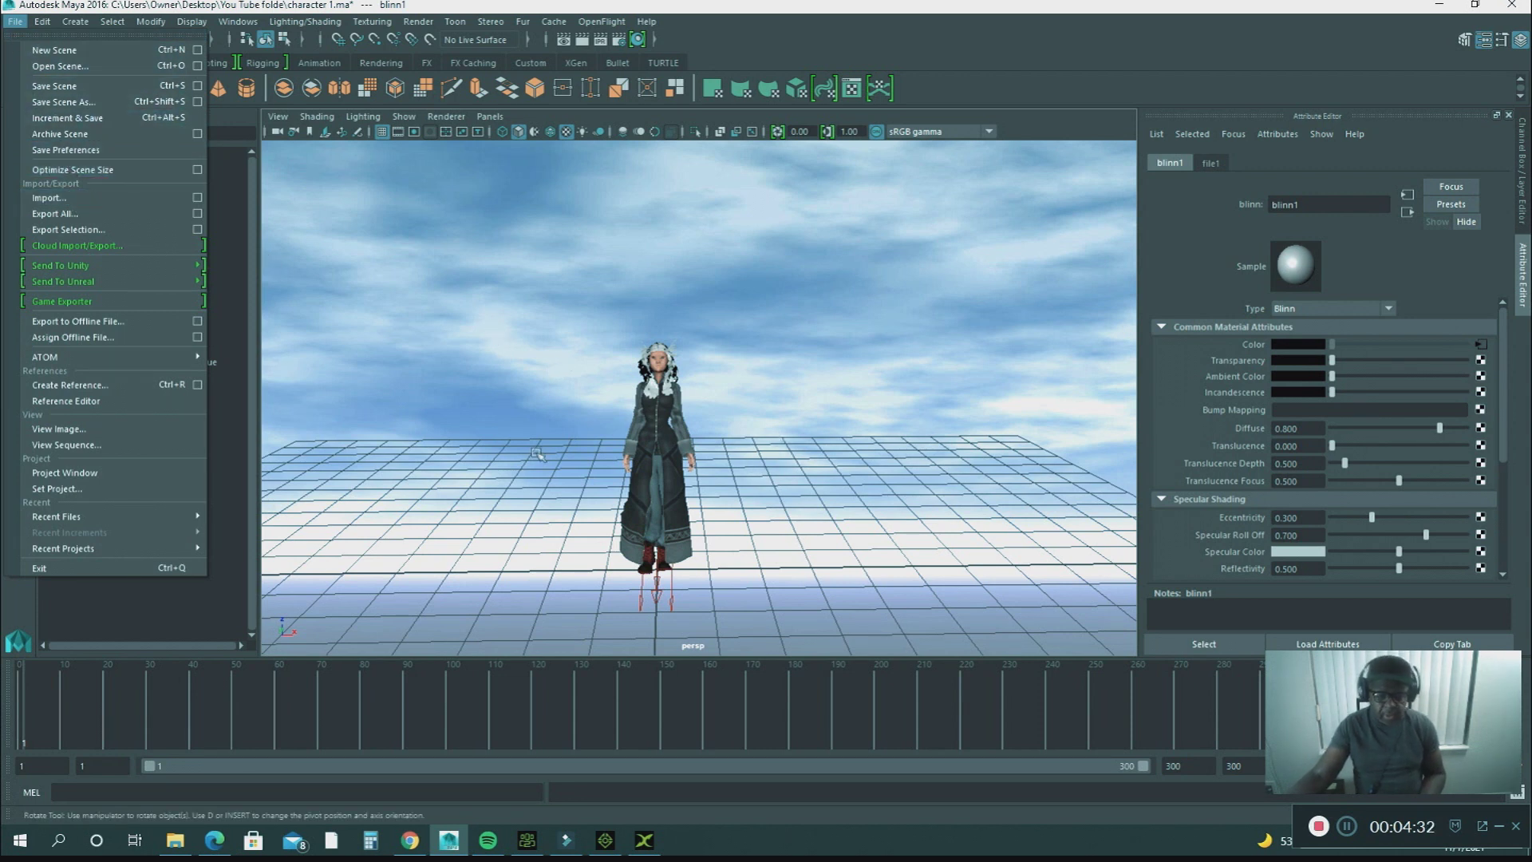
pyautogui.click(508, 358)
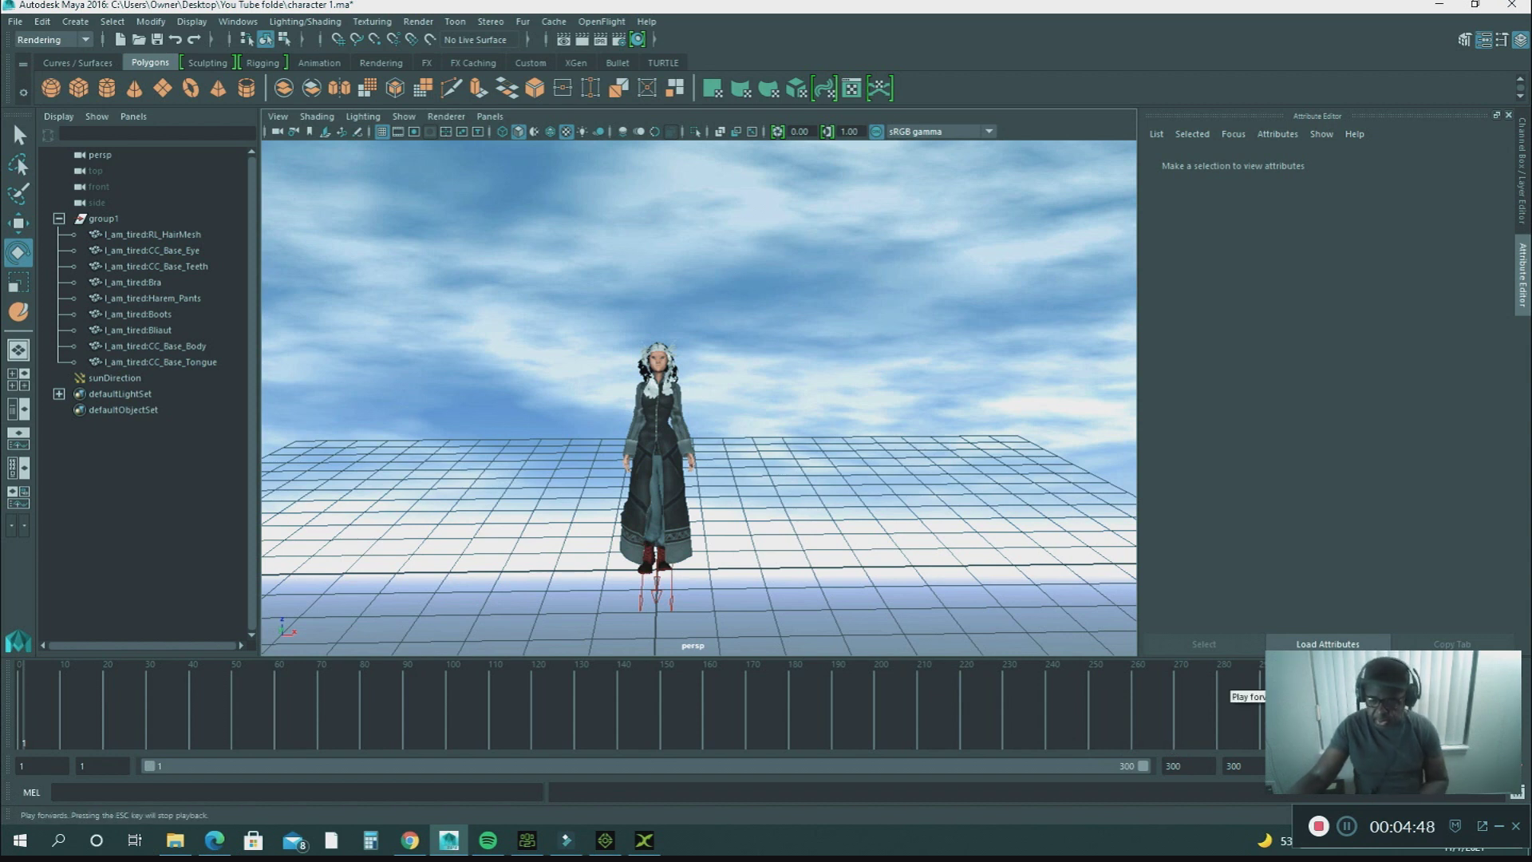
# - Play the character's walk in Maya, stop back at frame 1, and open the You Tube folde folder
pyautogui.click(1233, 682)
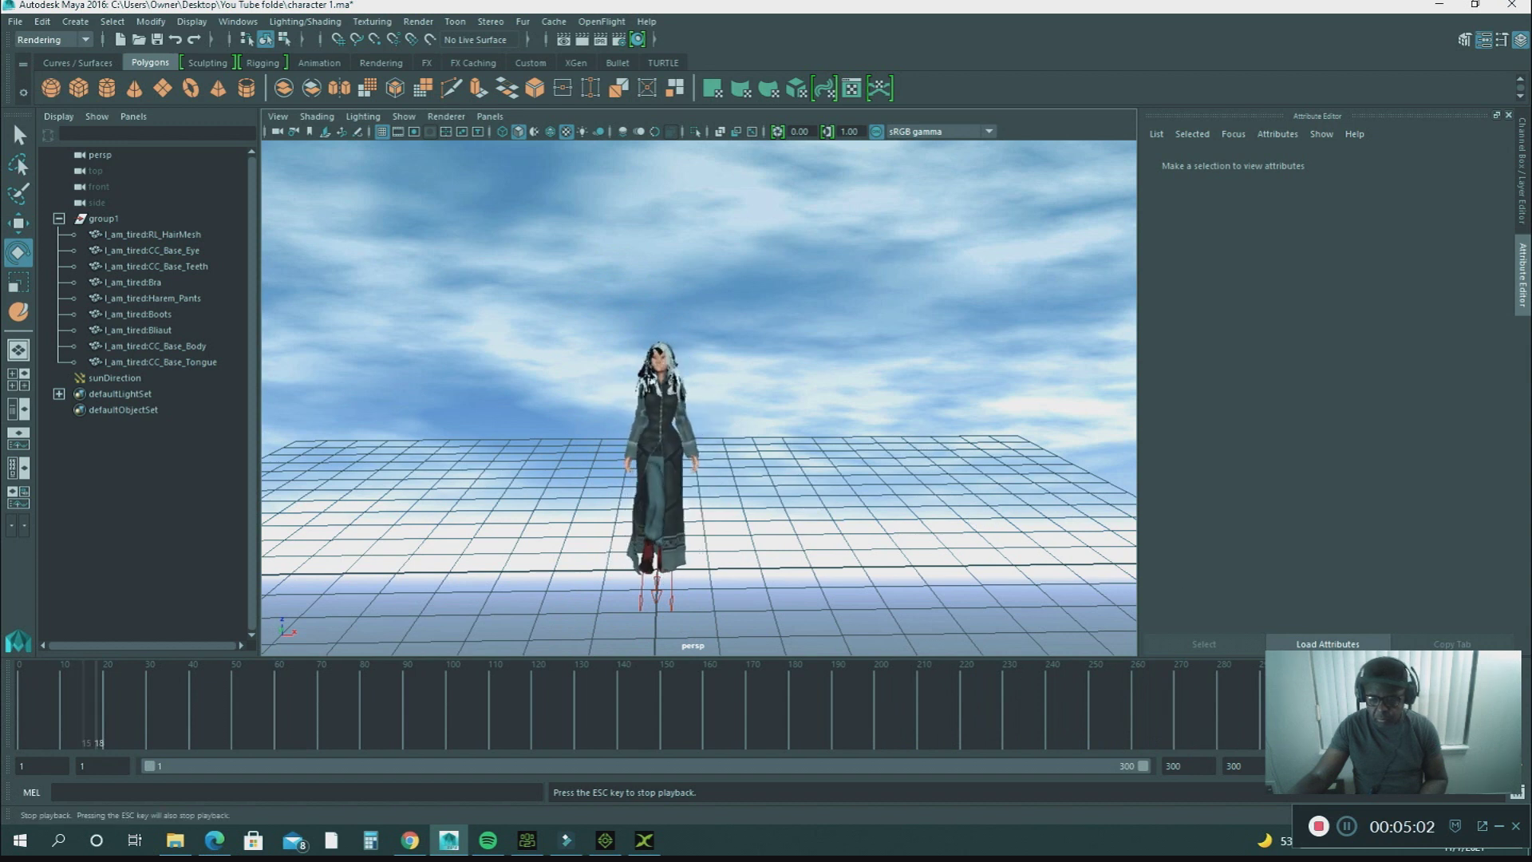
pyautogui.press('Escape')
pyautogui.hotkey('alt', 'shift', 'v')
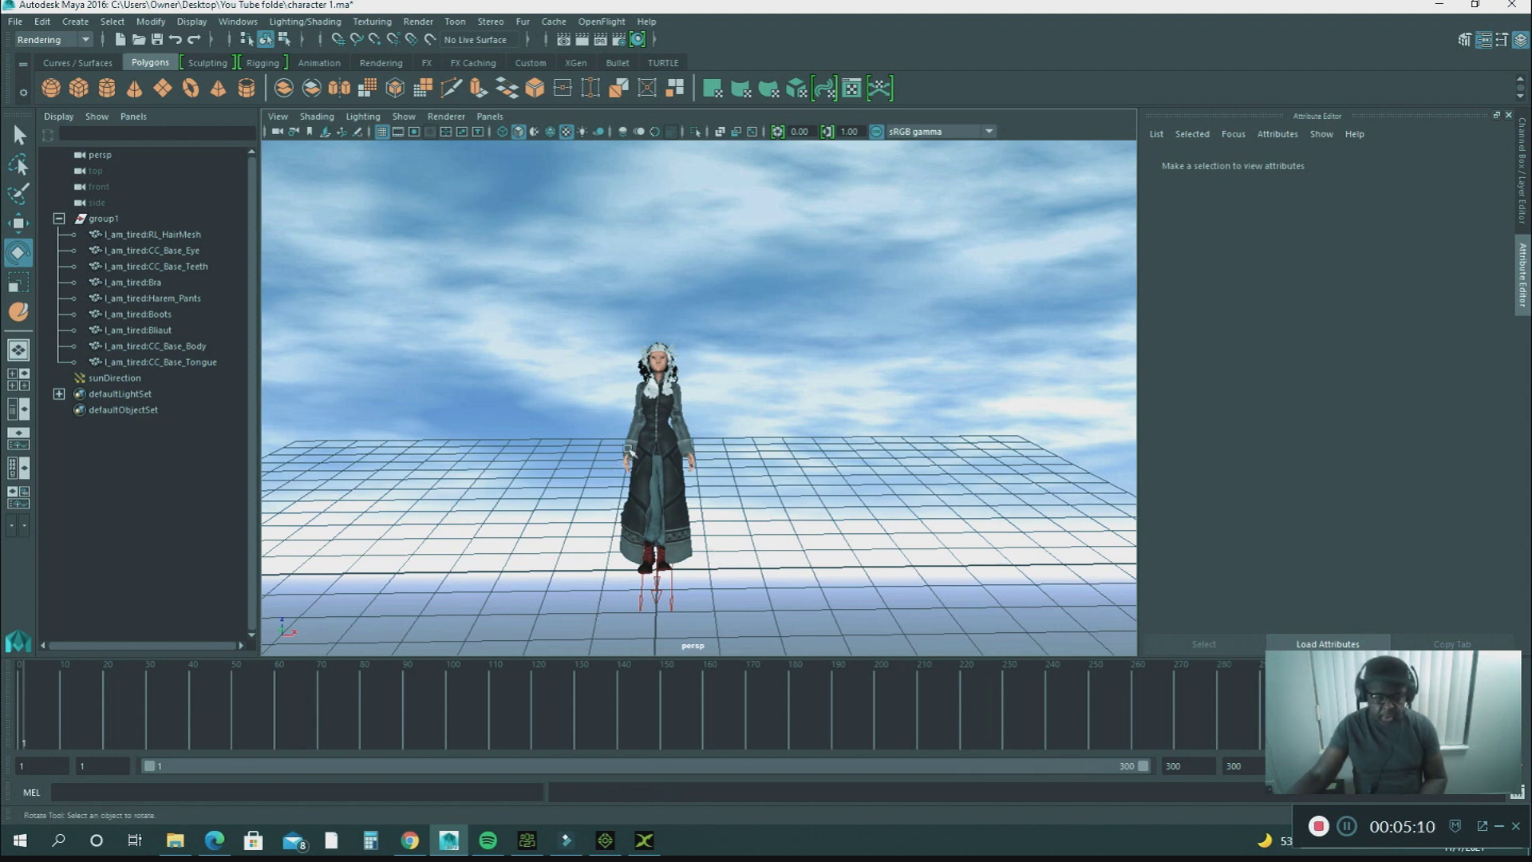
pyautogui.click(175, 839)
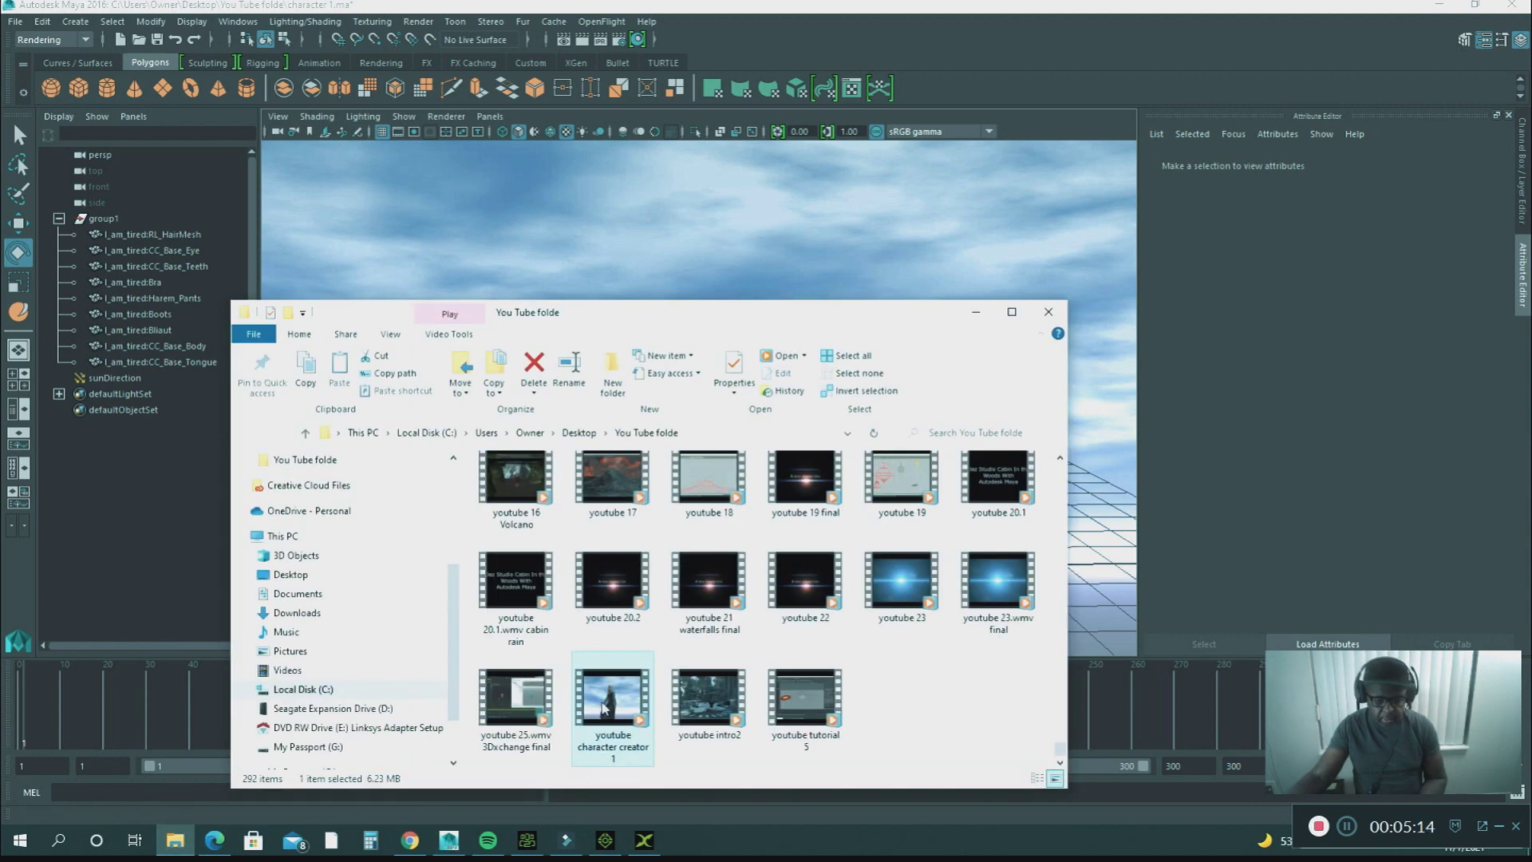
# - Watch 'youtube character creator 1' maximized in Windows Media Player, then close it and minimize the folder
pyautogui.doubleClick(604, 707)
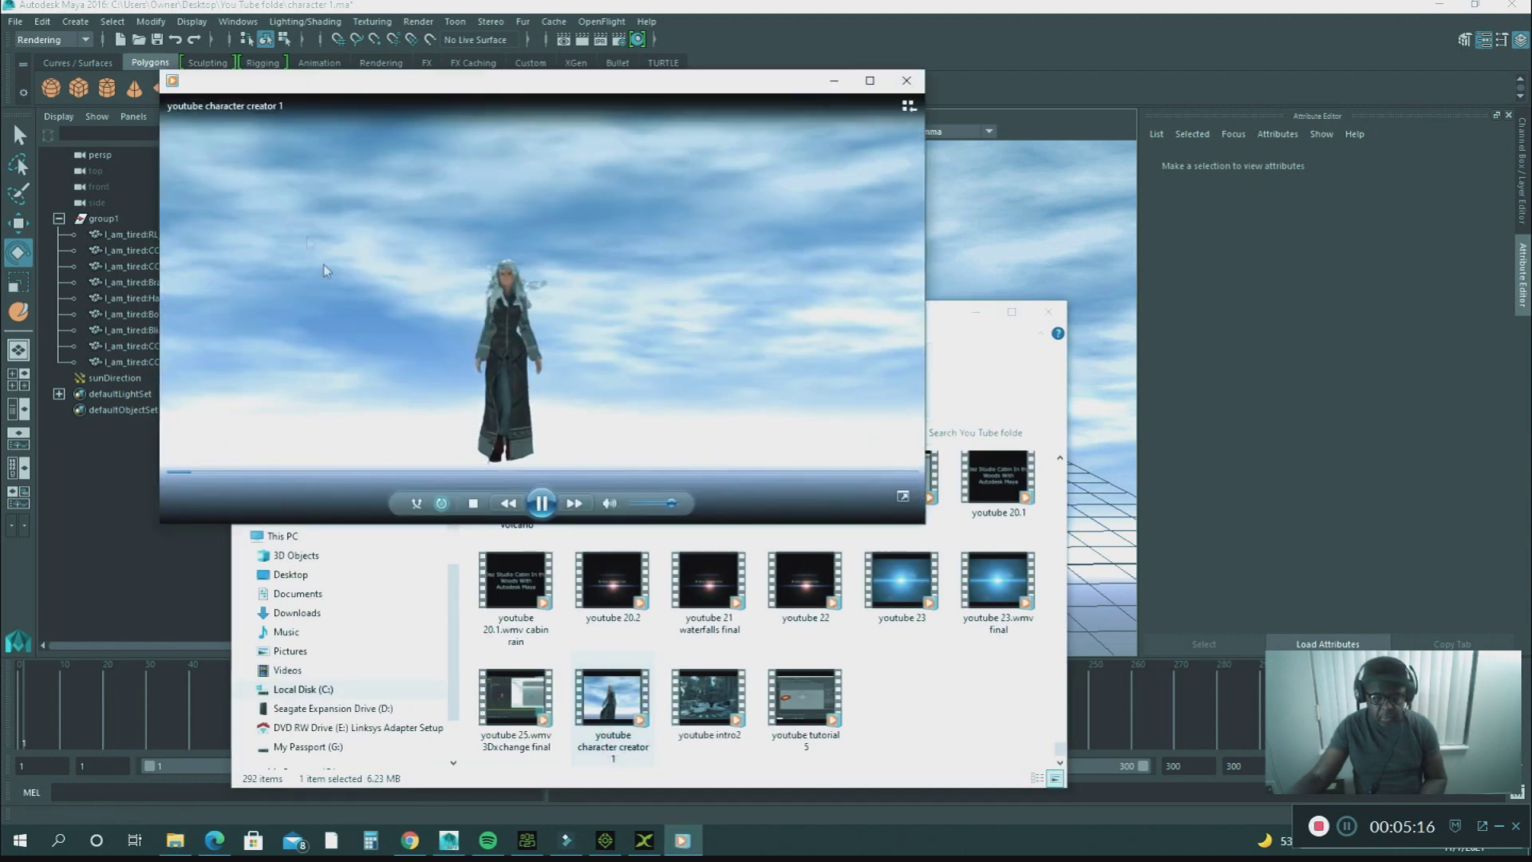
pyautogui.click(870, 80)
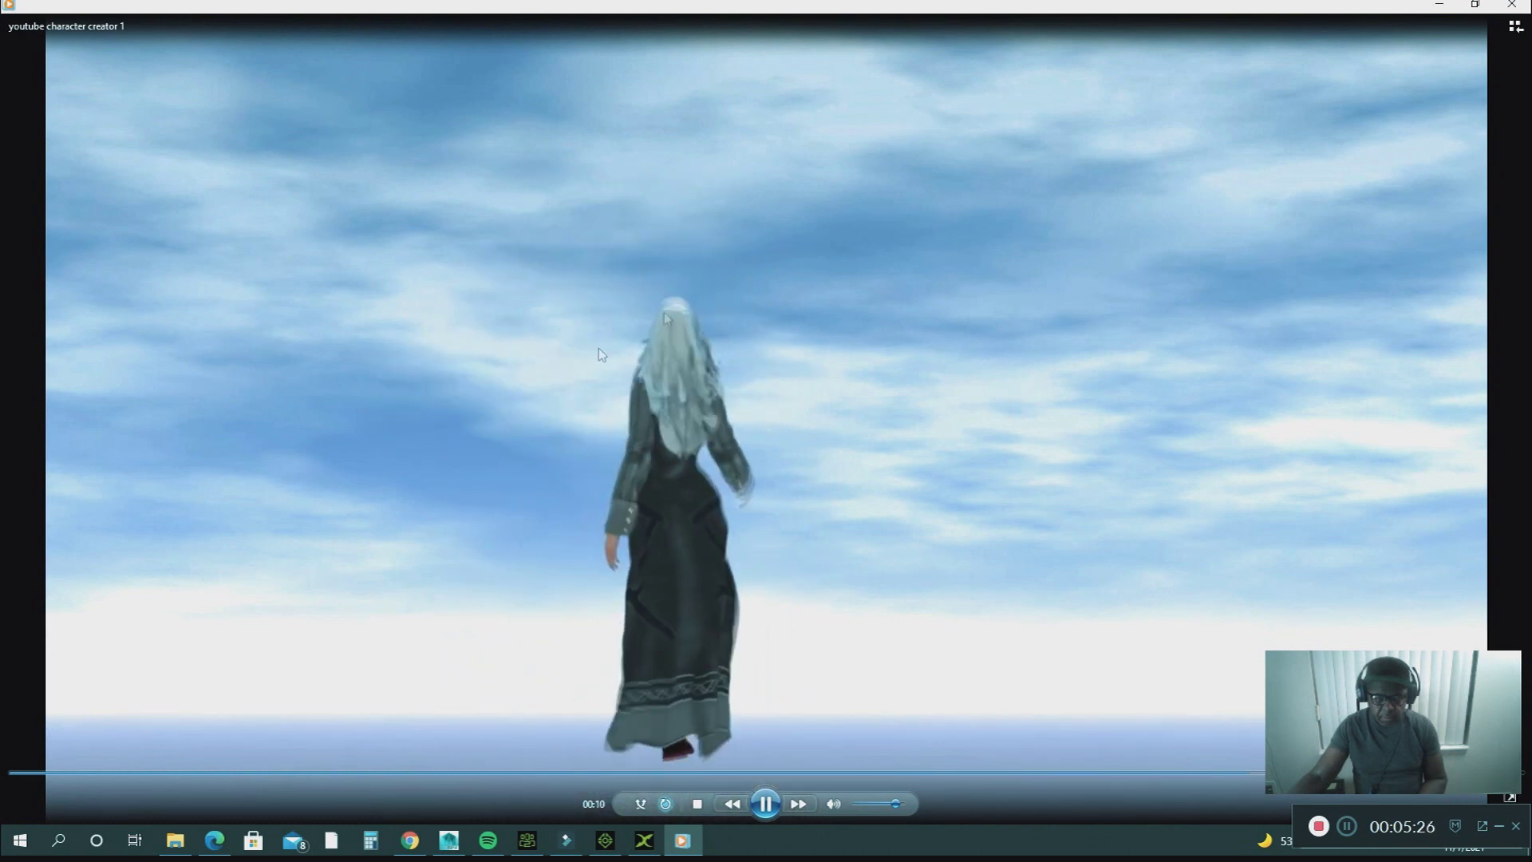
pyautogui.click(1510, 8)
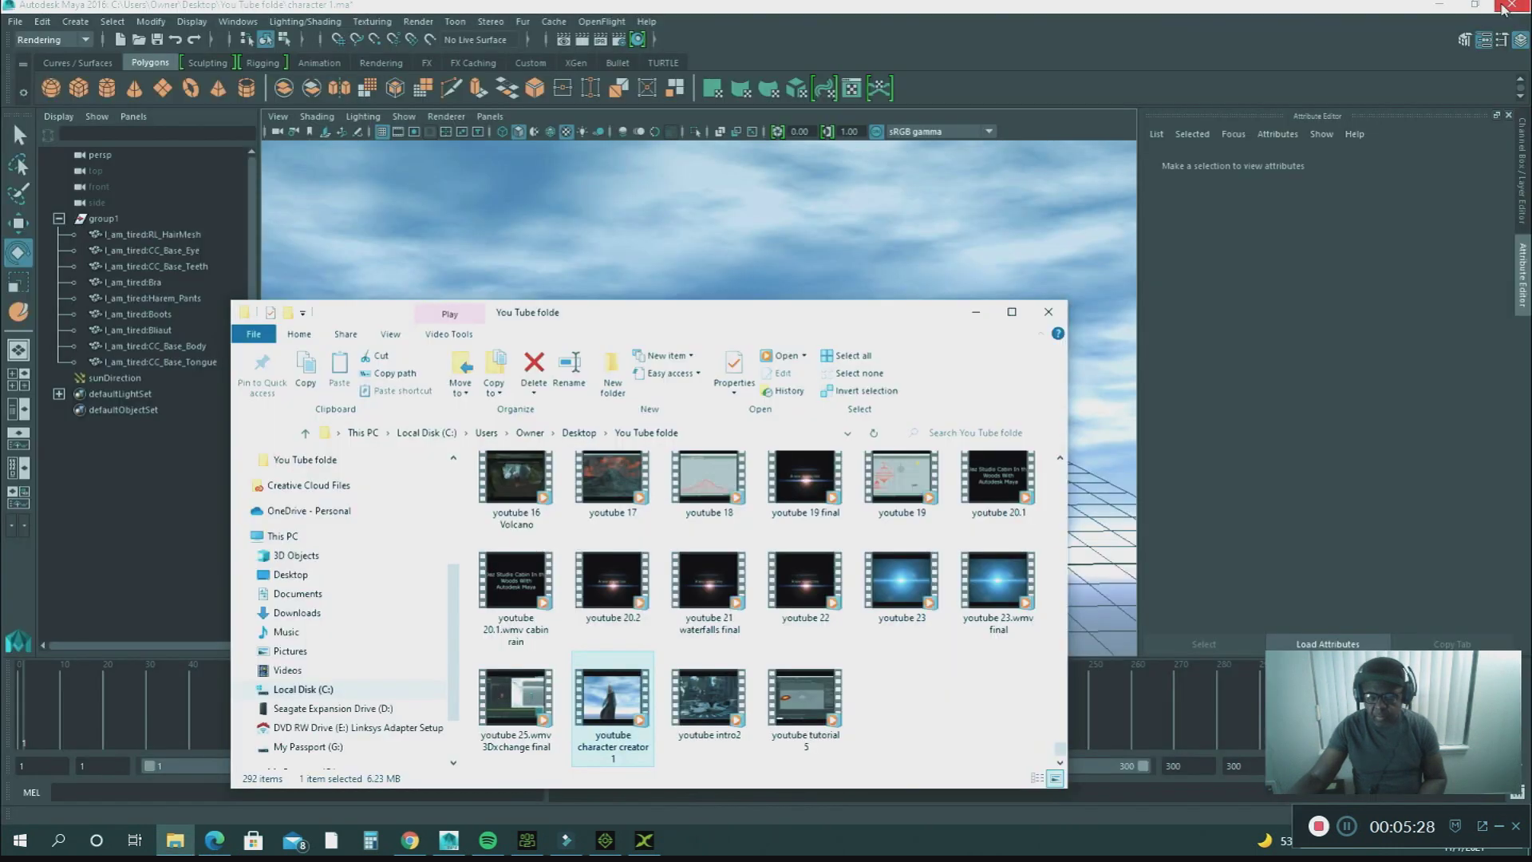
pyautogui.click(975, 312)
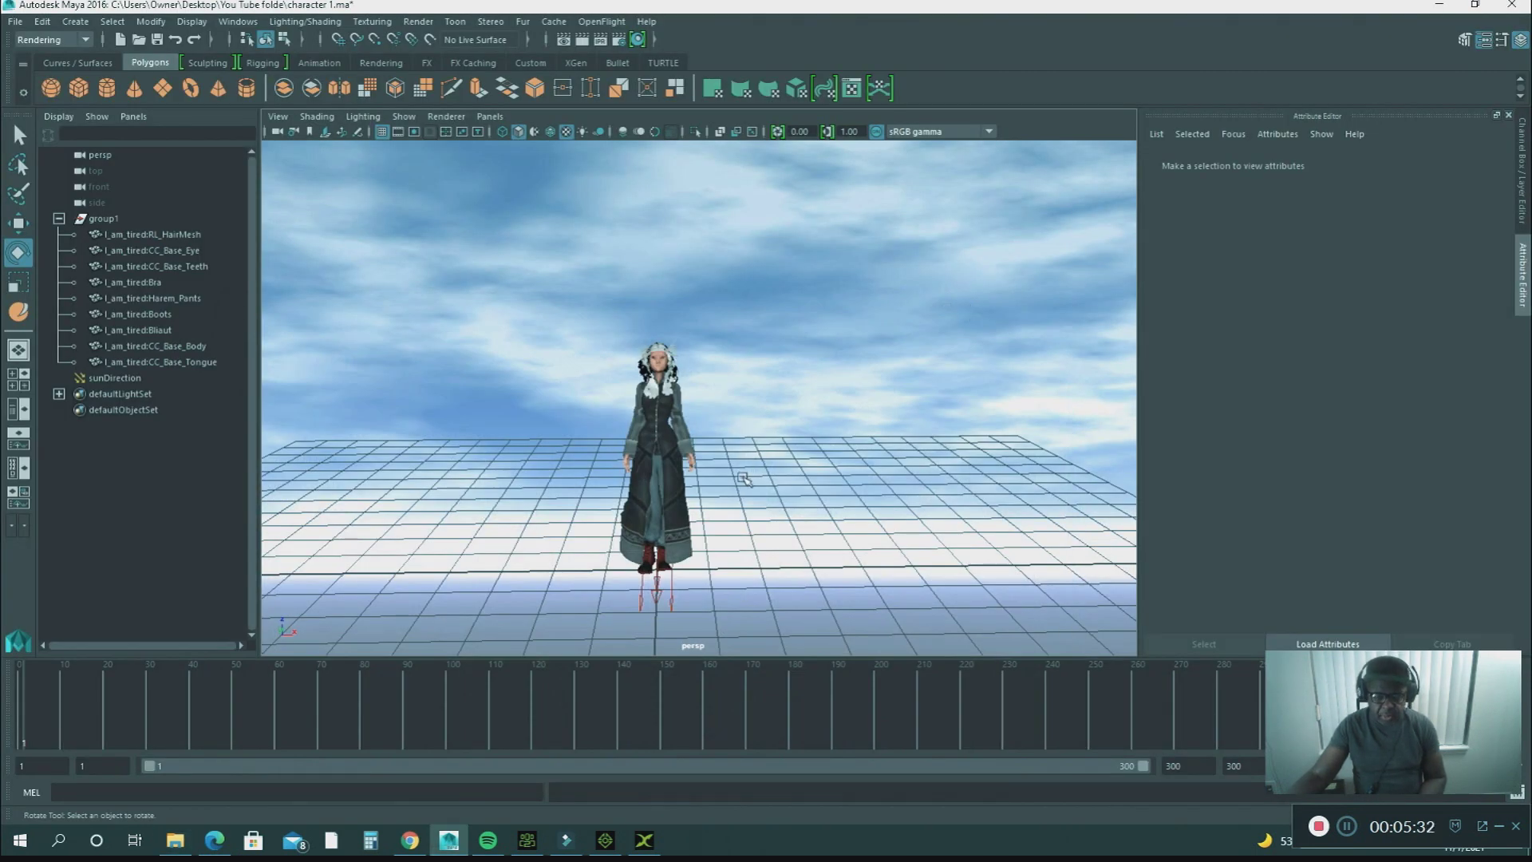